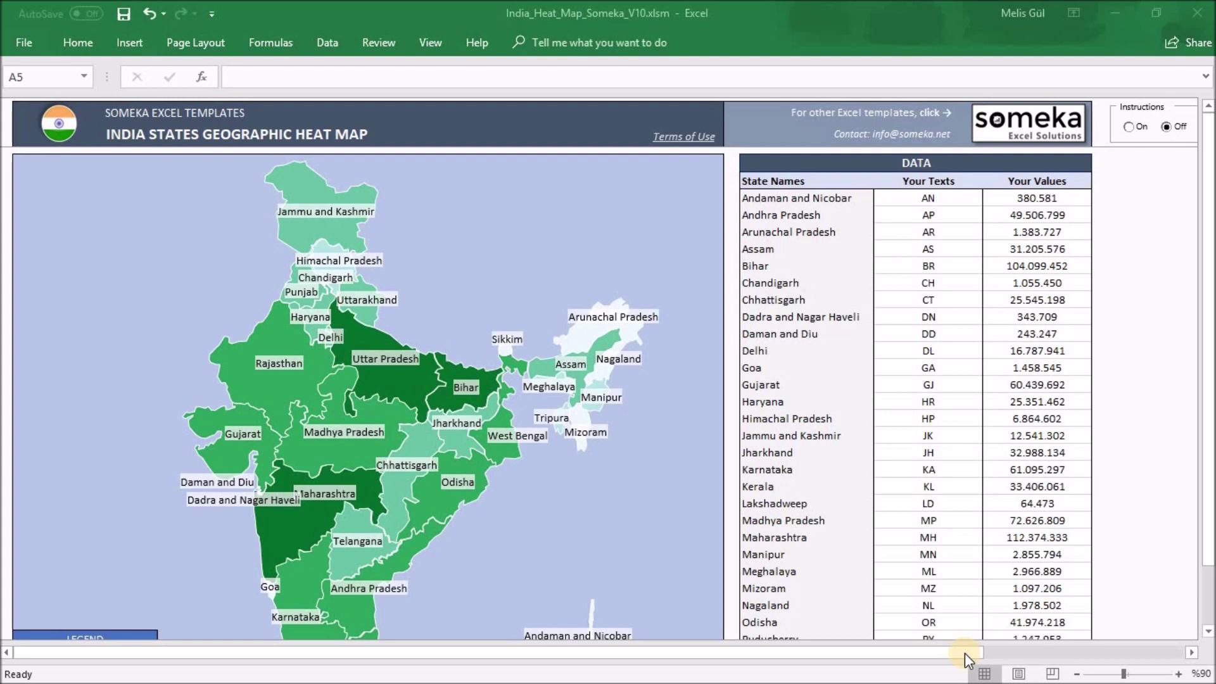
# Switch the Instructions box to On so the template's notes appear beside the data table.
pyautogui.click(1129, 128)
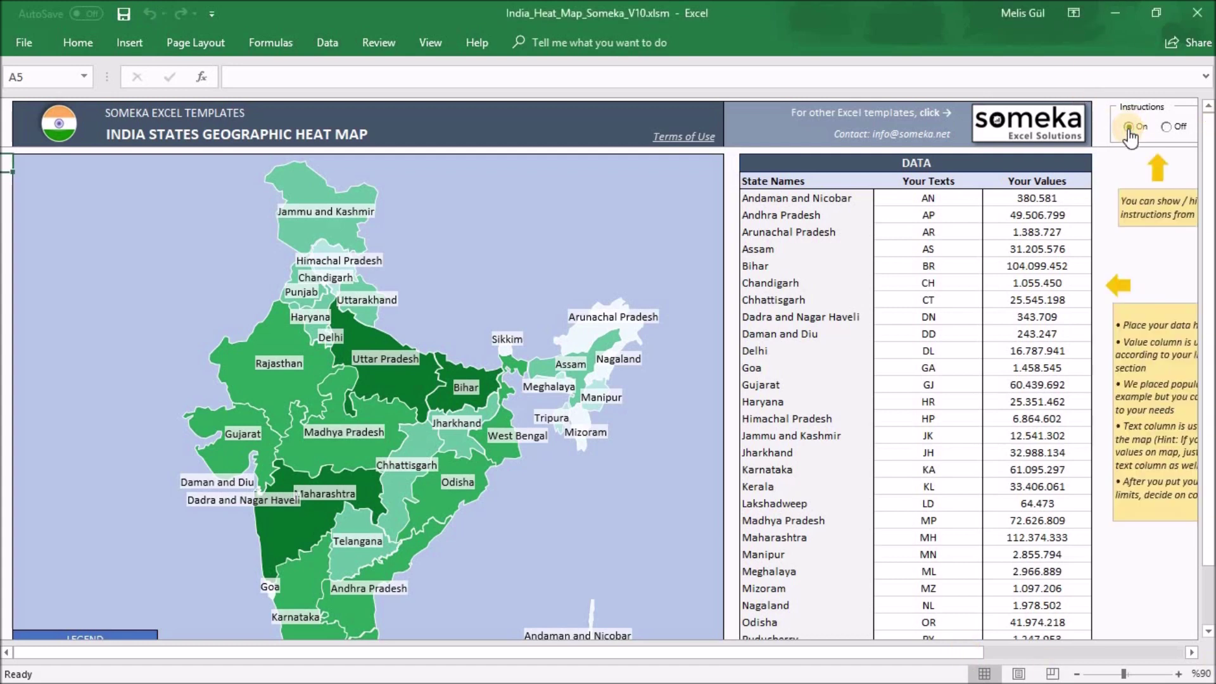
# Switch the Instructions box to Off, leaving just the map and state values table.
pyautogui.click(1163, 127)
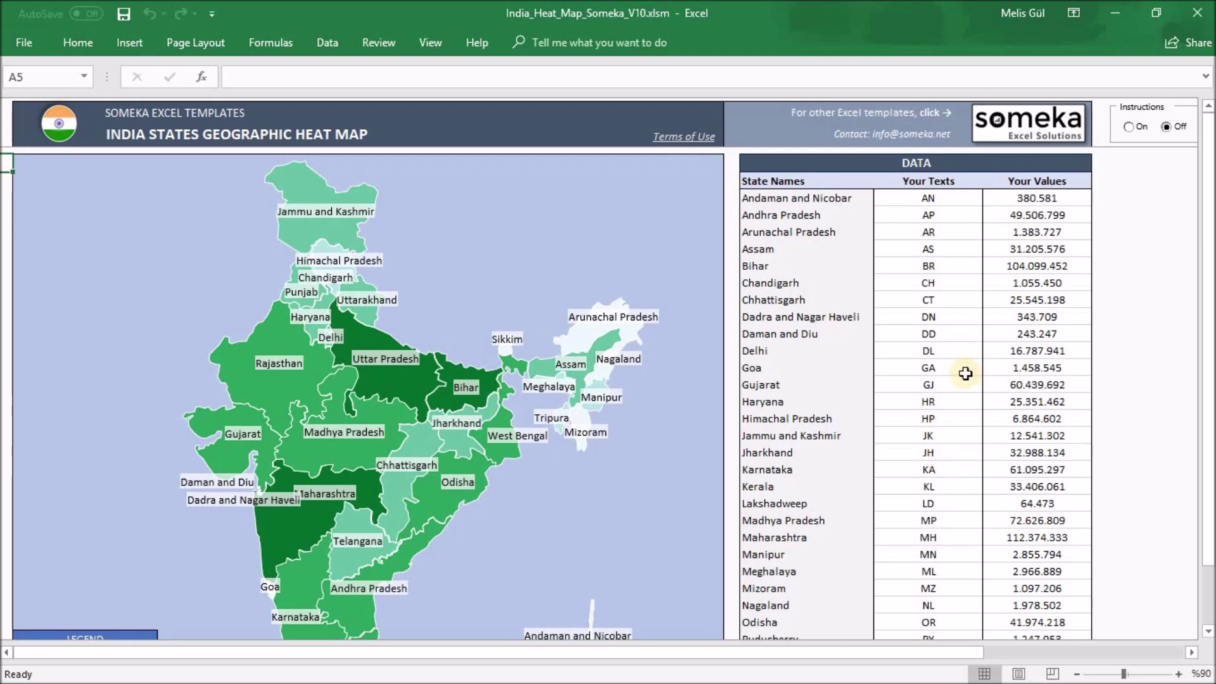
# Scroll down to the SETTINGS panel showing the green palette and five bands from 0 to 300.000.000.
pyautogui.doubleClick(1070, 181)
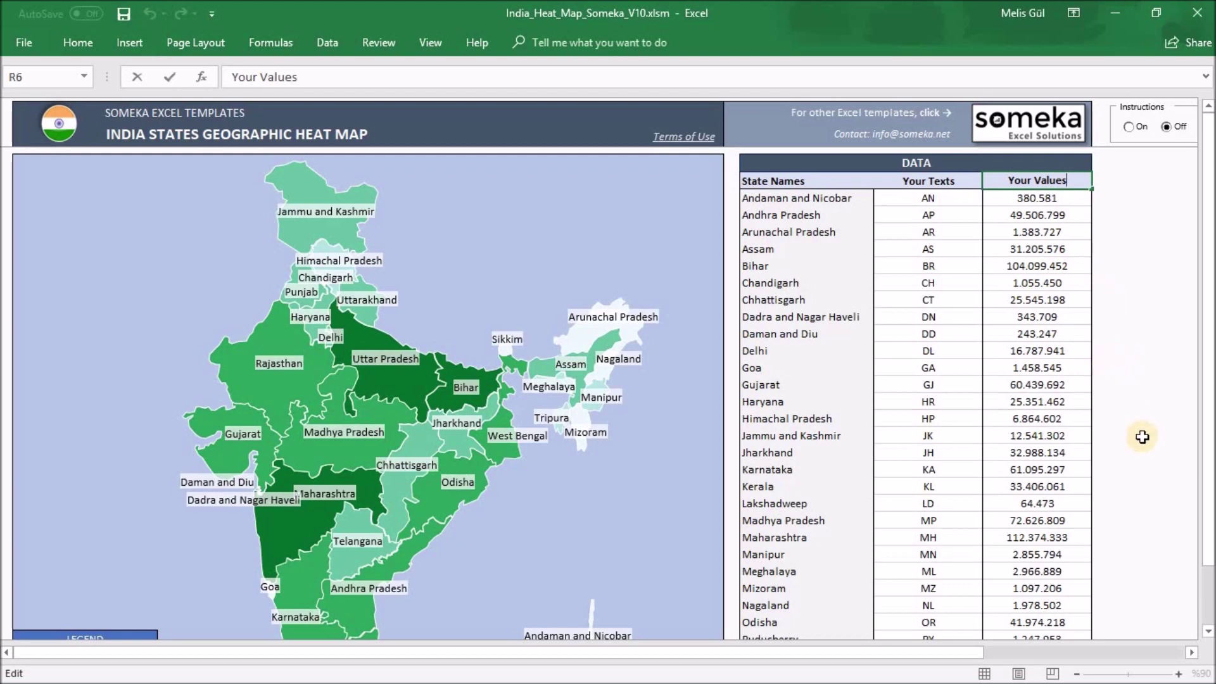
pyautogui.scroll(-2, 1092, 479)
pyautogui.scroll(-4, 491, 532)
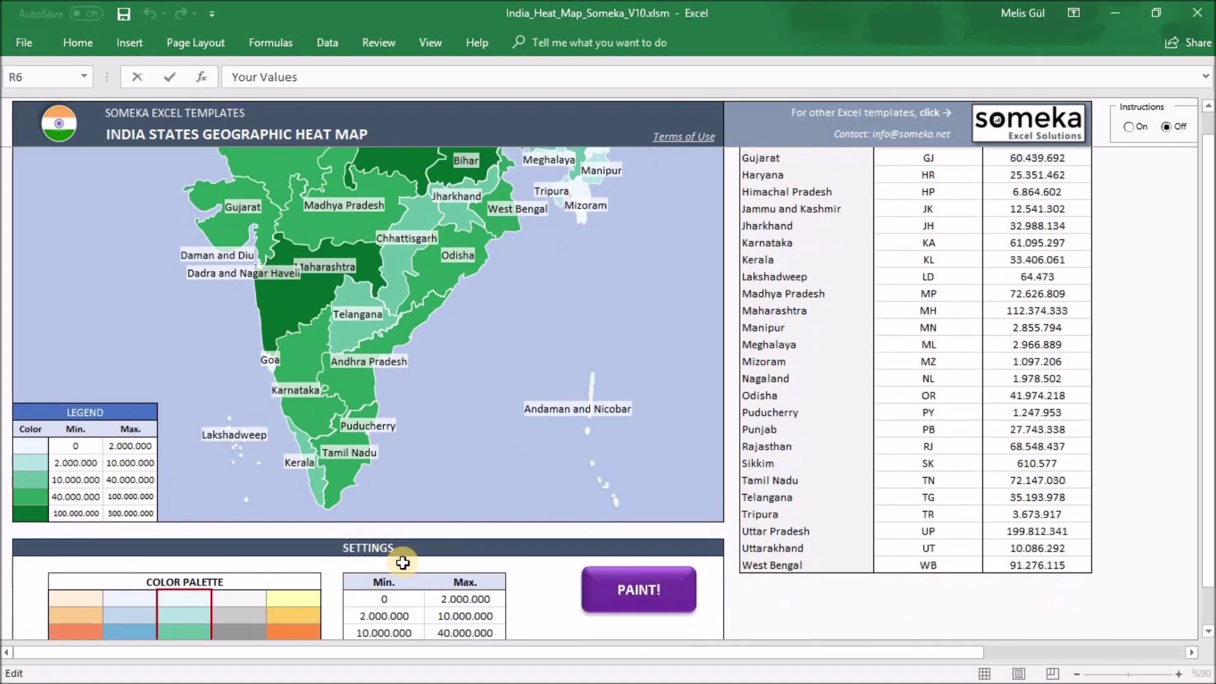
pyautogui.scroll(2, 403, 563)
pyautogui.scroll(-9, 403, 563)
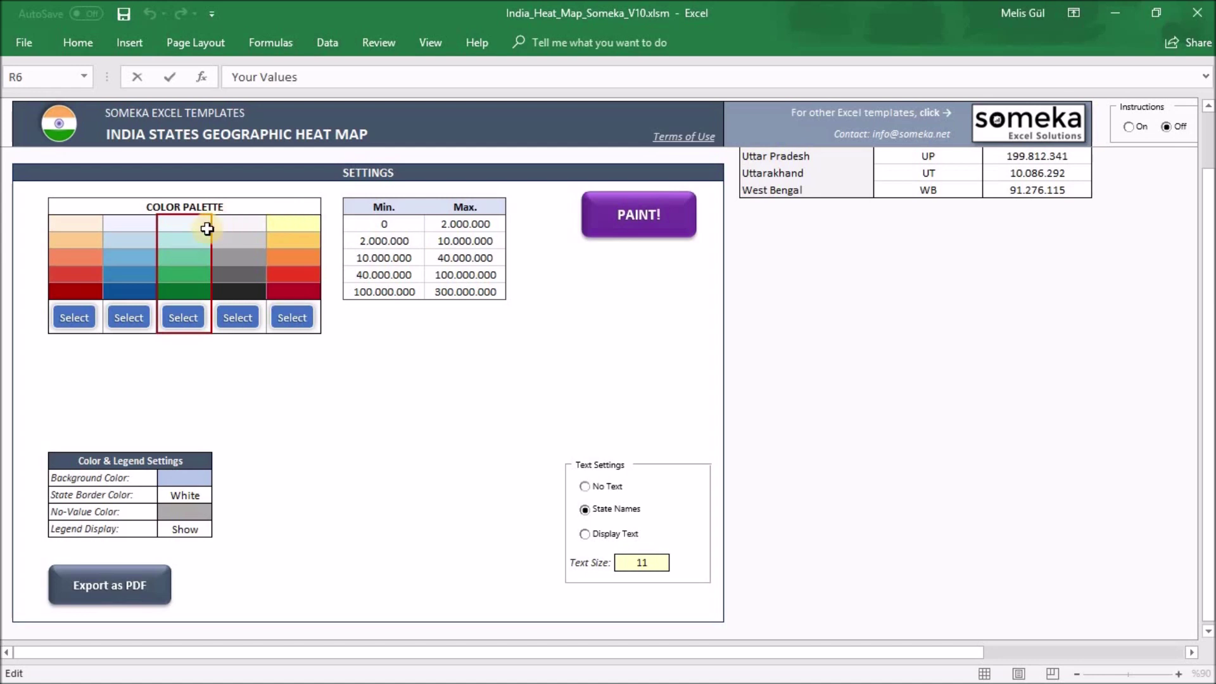
pyautogui.click(185, 223)
pyautogui.click(78, 42)
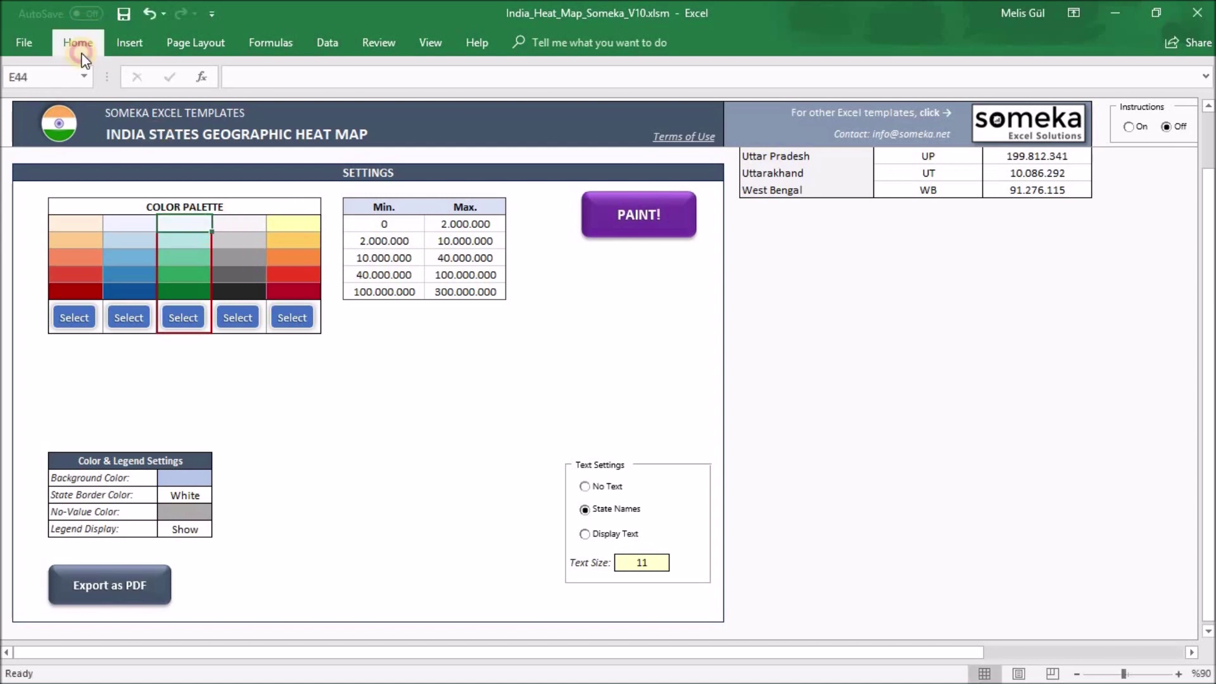
pyautogui.click(283, 104)
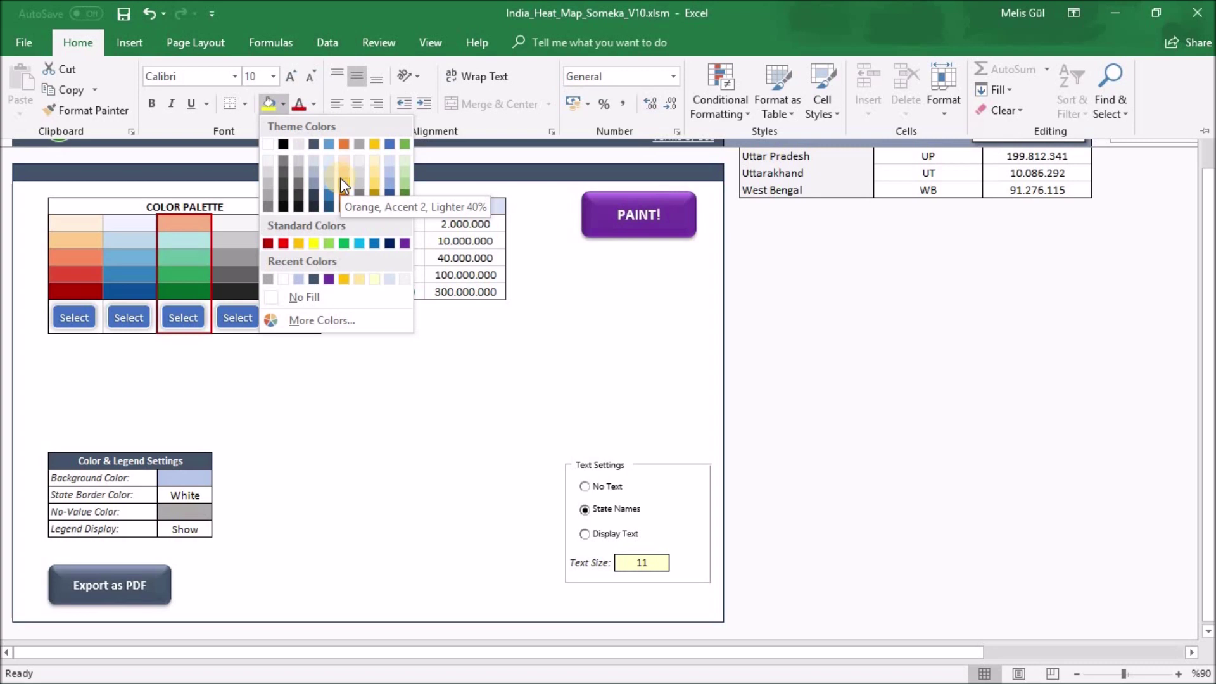
pyautogui.press('Escape')
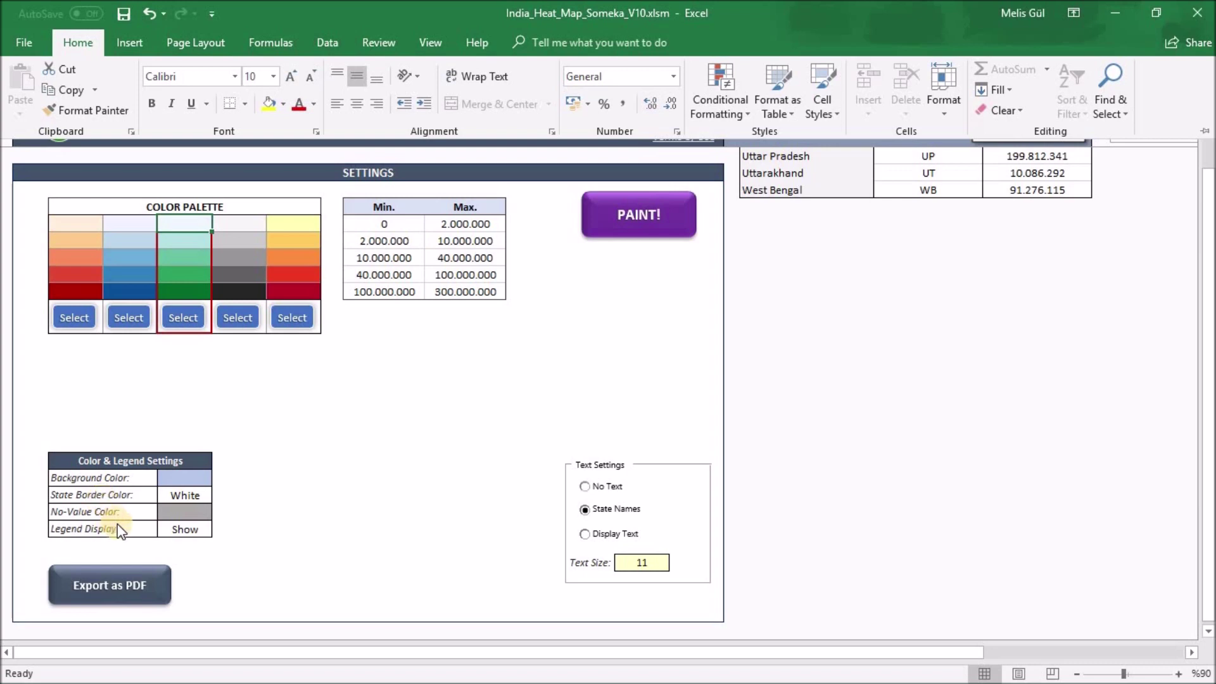
pyautogui.click(204, 510)
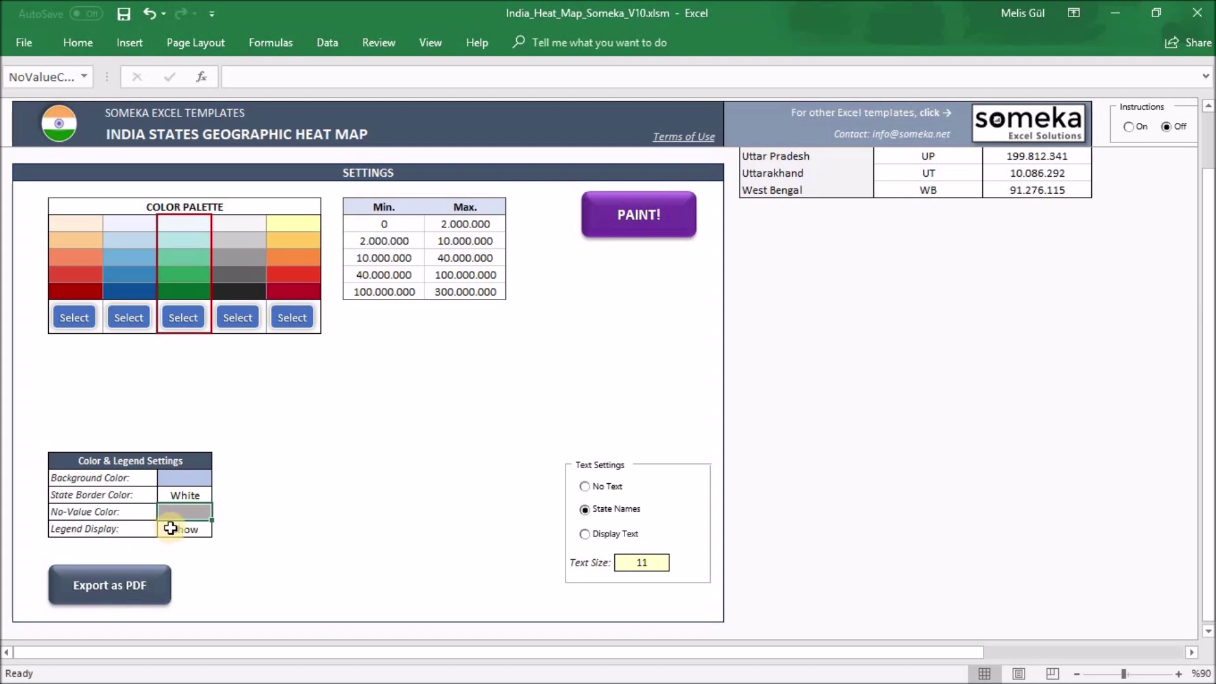
pyautogui.click(174, 527)
pyautogui.click(219, 528)
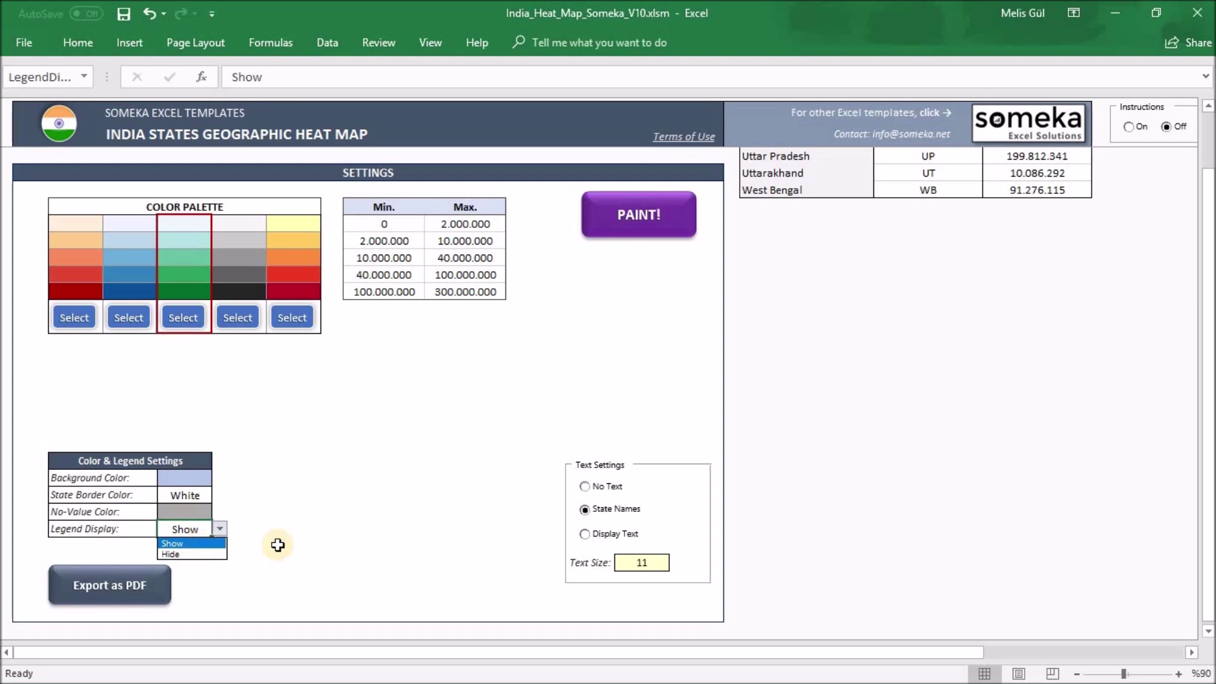
pyautogui.press('Escape')
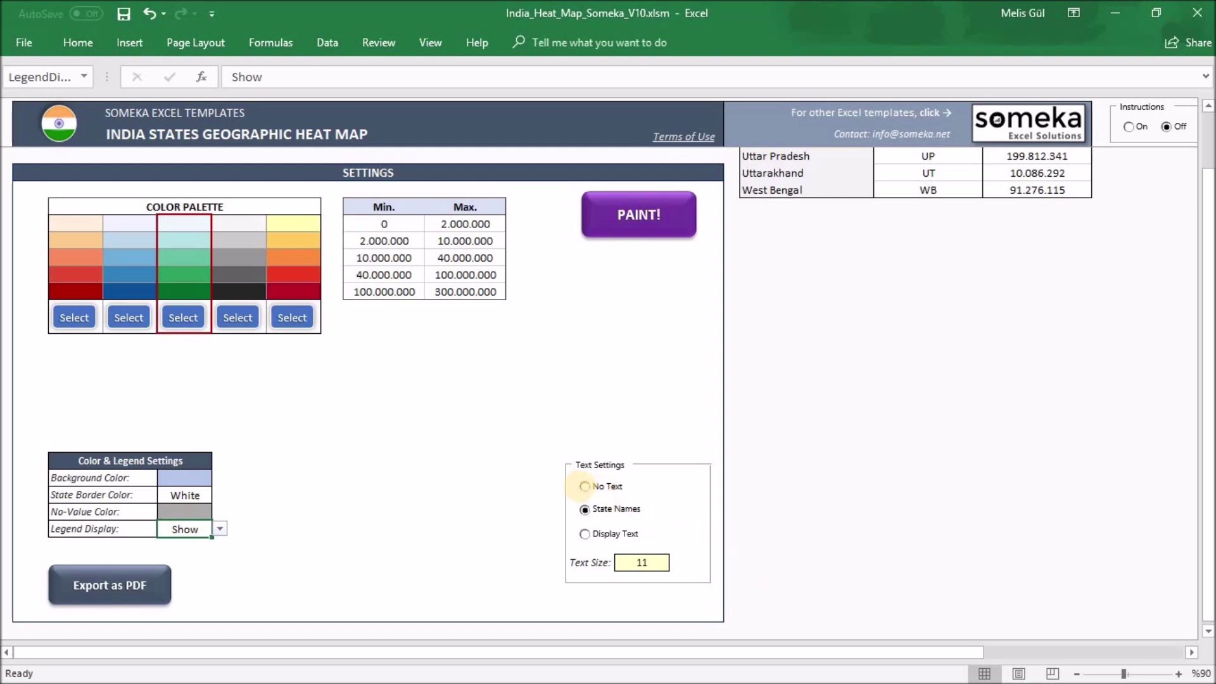
pyautogui.click(585, 533)
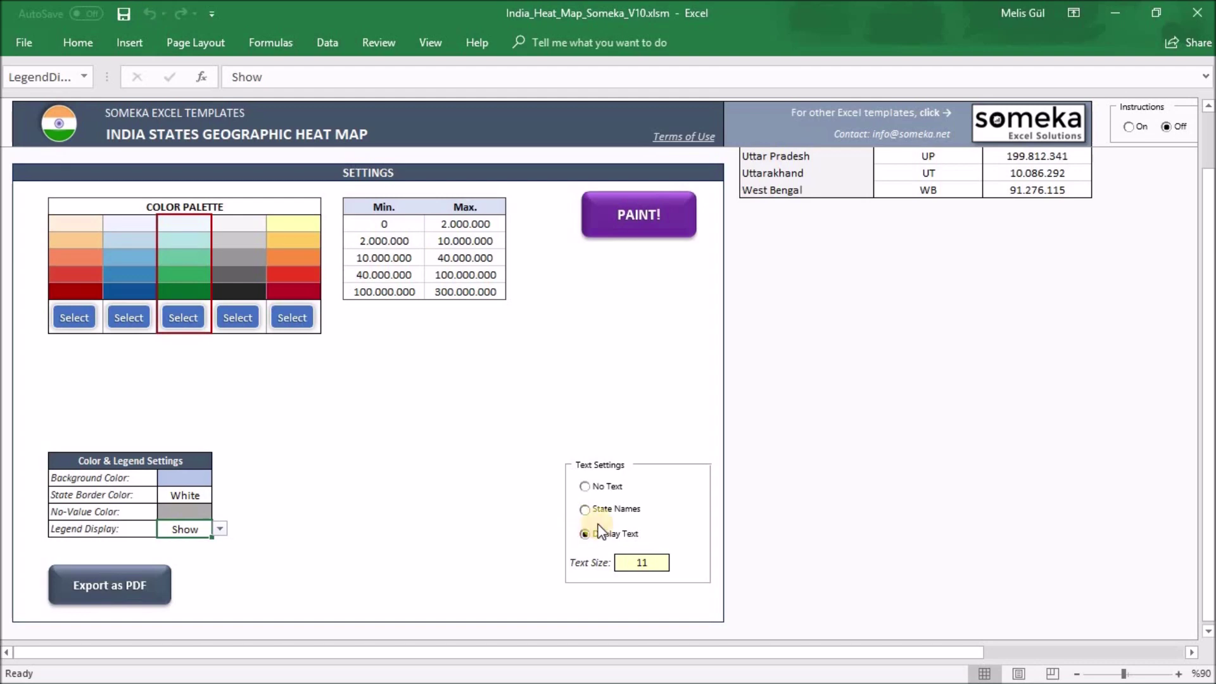
# Repaint the map with Display Text so each state shows its two-letter abbreviation.
pyautogui.scroll(10, 1201, 355)
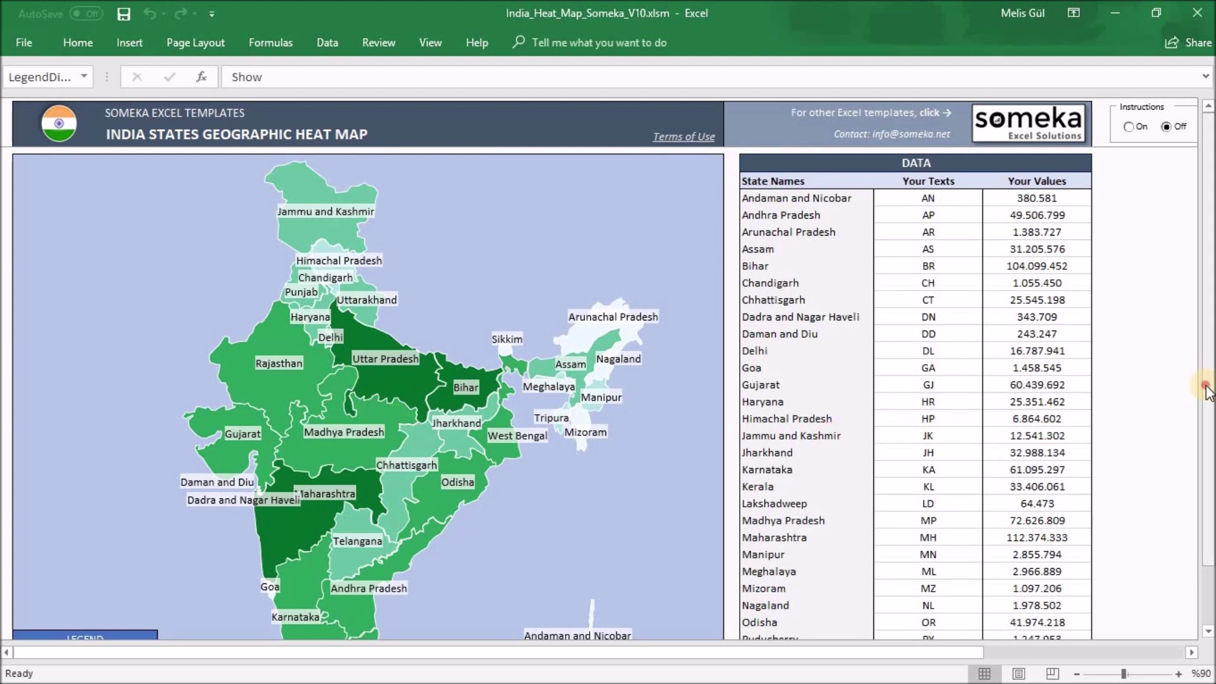
pyautogui.scroll(-10, 1207, 380)
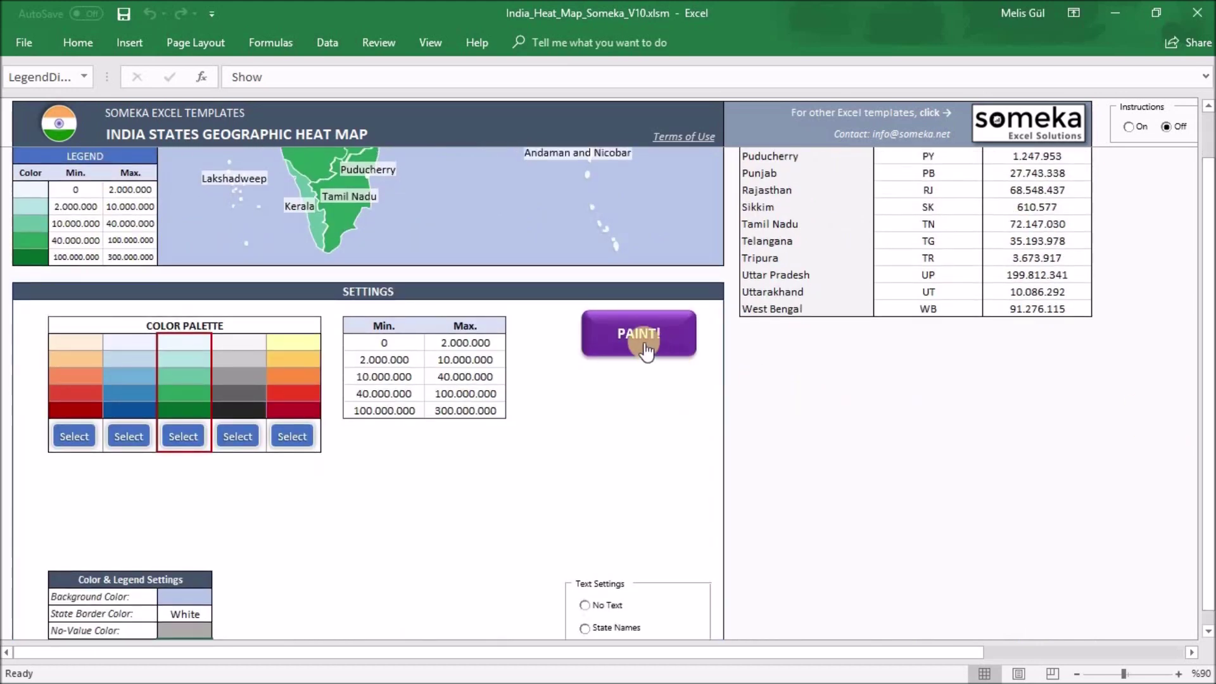
pyautogui.click(646, 348)
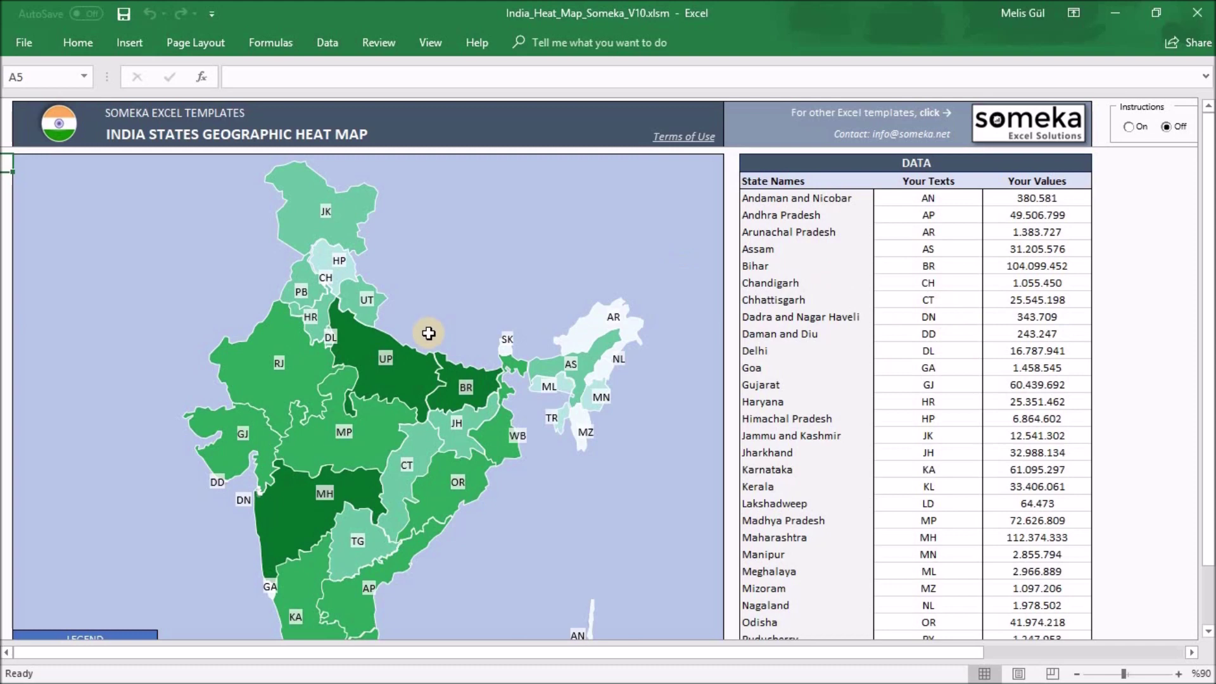
pyautogui.scroll(-3, 551, 483)
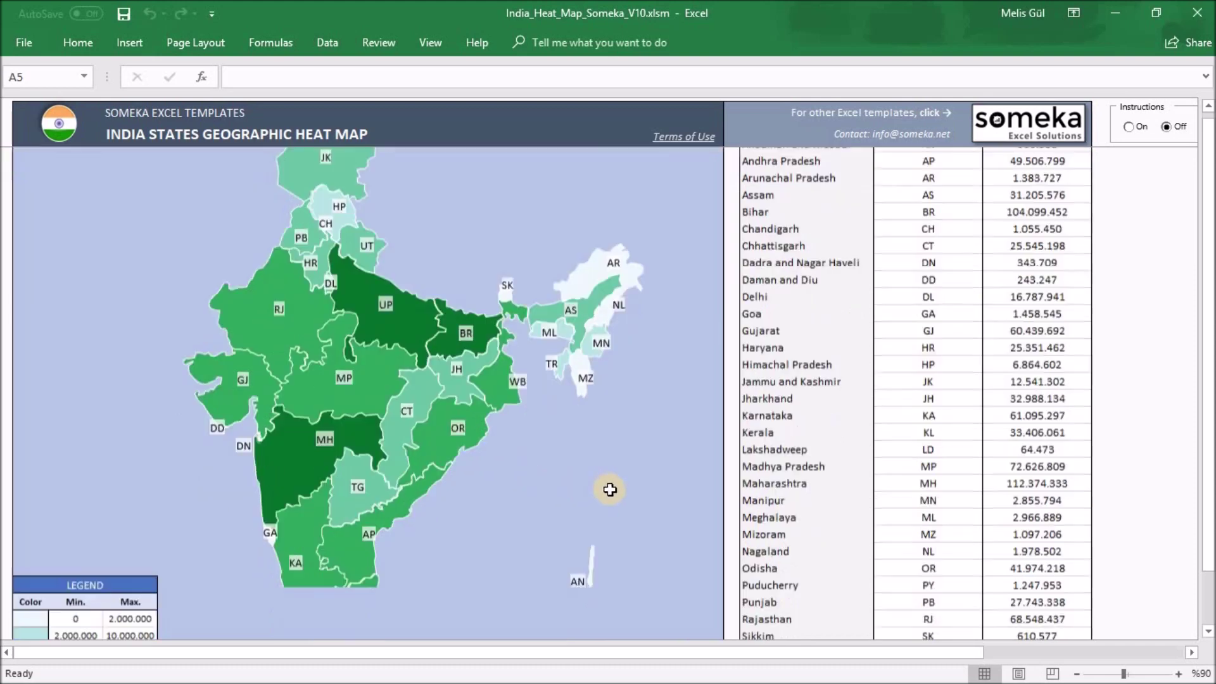
pyautogui.scroll(-8, 645, 542)
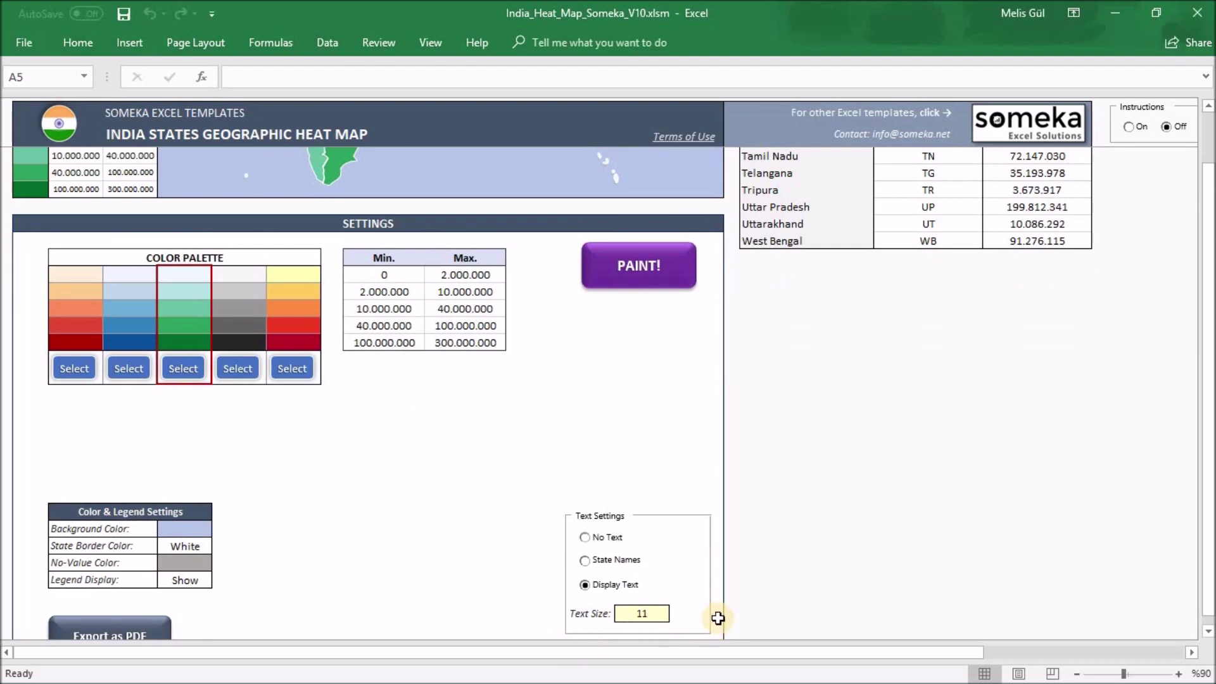
pyautogui.middleClick(599, 443)
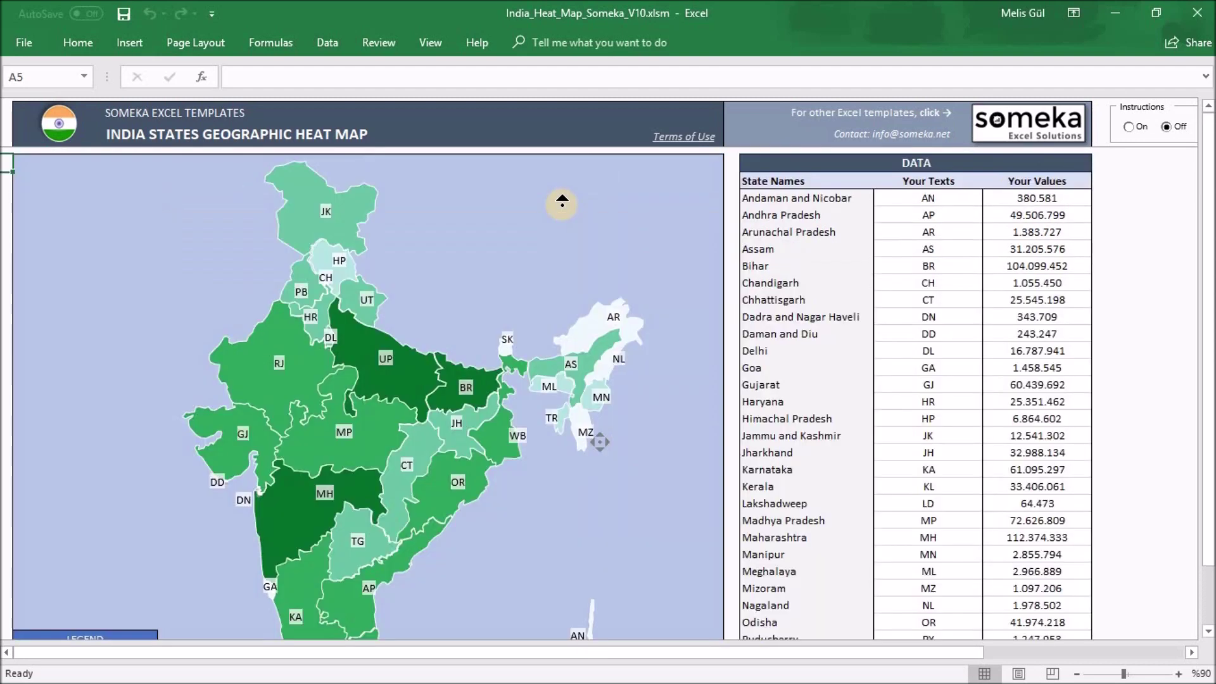
pyautogui.middleClick(561, 202)
# Copy the GDP values from column D of India GDP.xlsx into Your Values as plain values.
pyautogui.hotkey('alt', 'Tab')
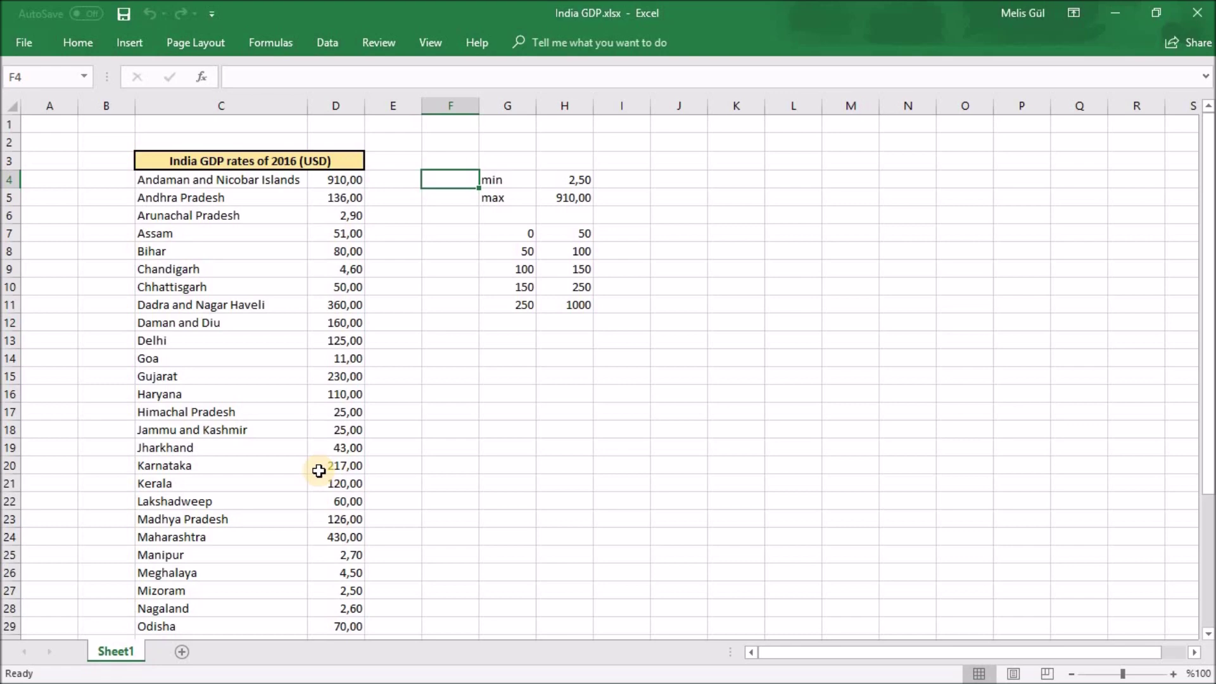
pyautogui.click(358, 175)
pyautogui.hotkey('ctrl', 'shift', 'Down')
pyautogui.hotkey('ctrl', 'c')
pyautogui.hotkey('alt', 'Tab')
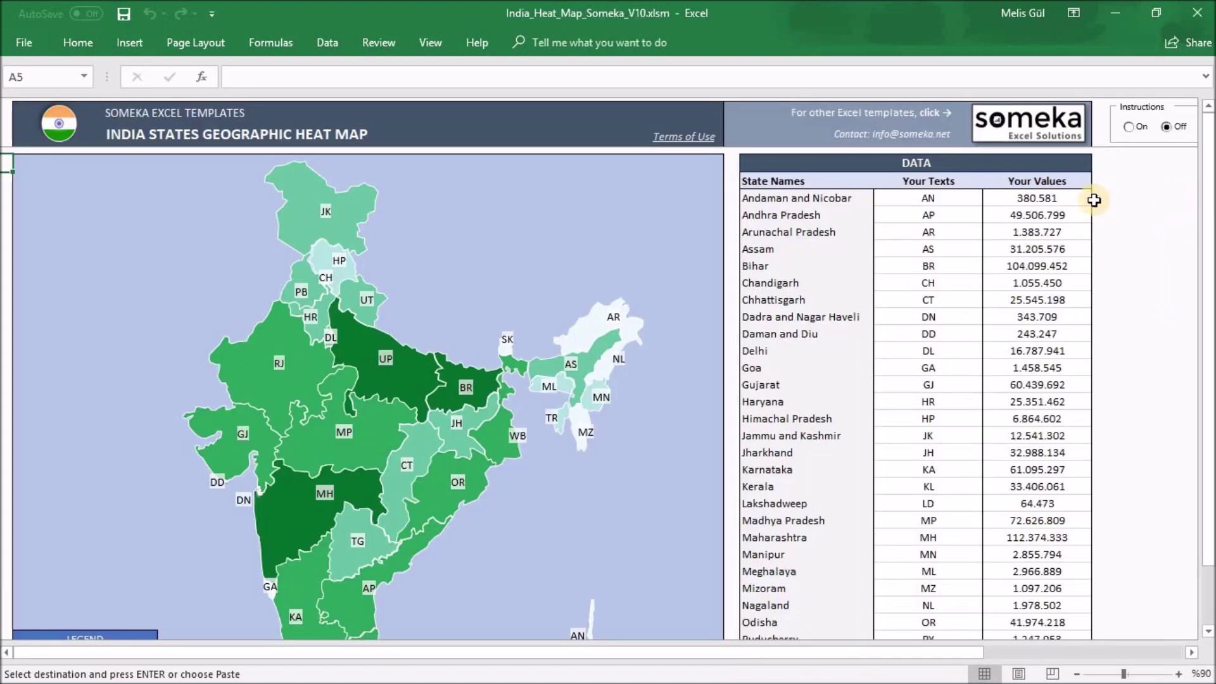
pyautogui.click(1077, 197)
pyautogui.hotkey('ctrl', 'v')
pyautogui.scroll(-3, 1062, 190)
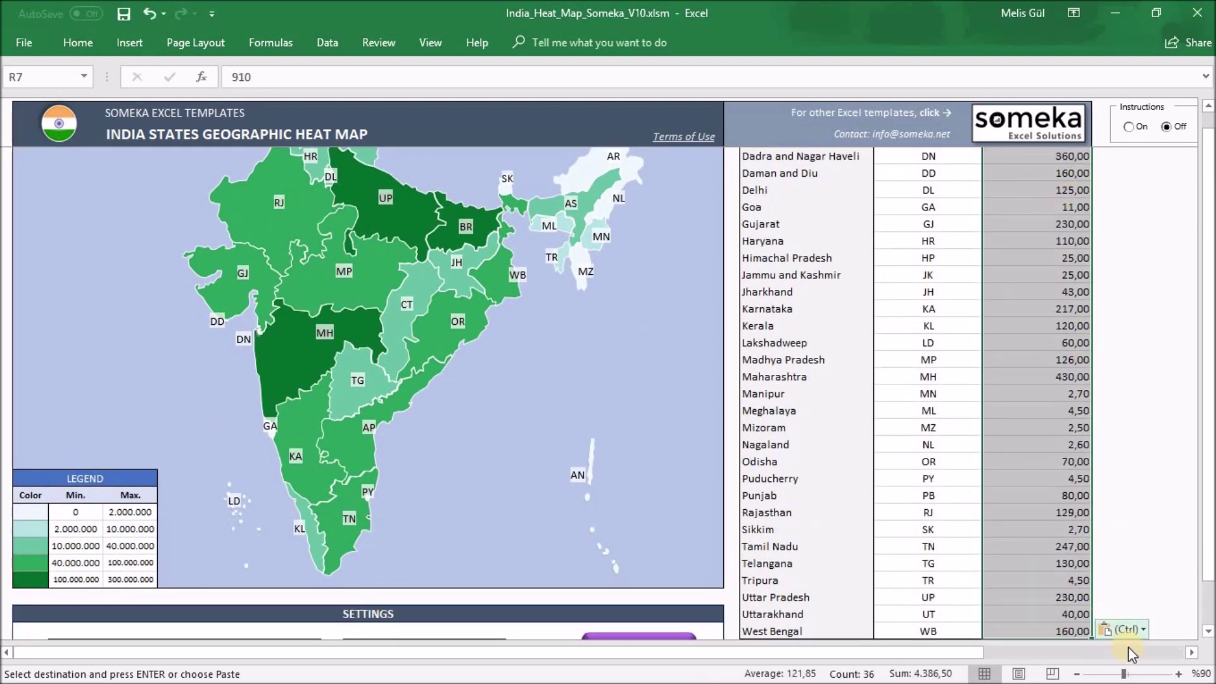
pyautogui.click(1122, 629)
pyautogui.click(1109, 559)
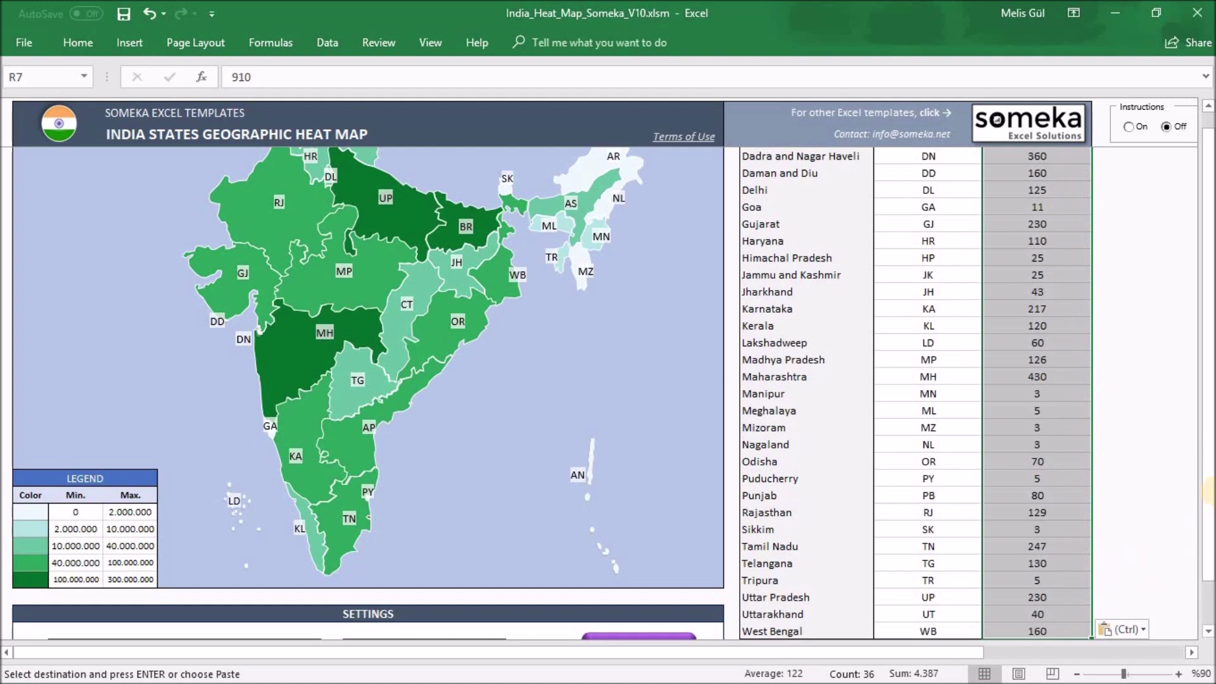
pyautogui.scroll(-6, 1204, 532)
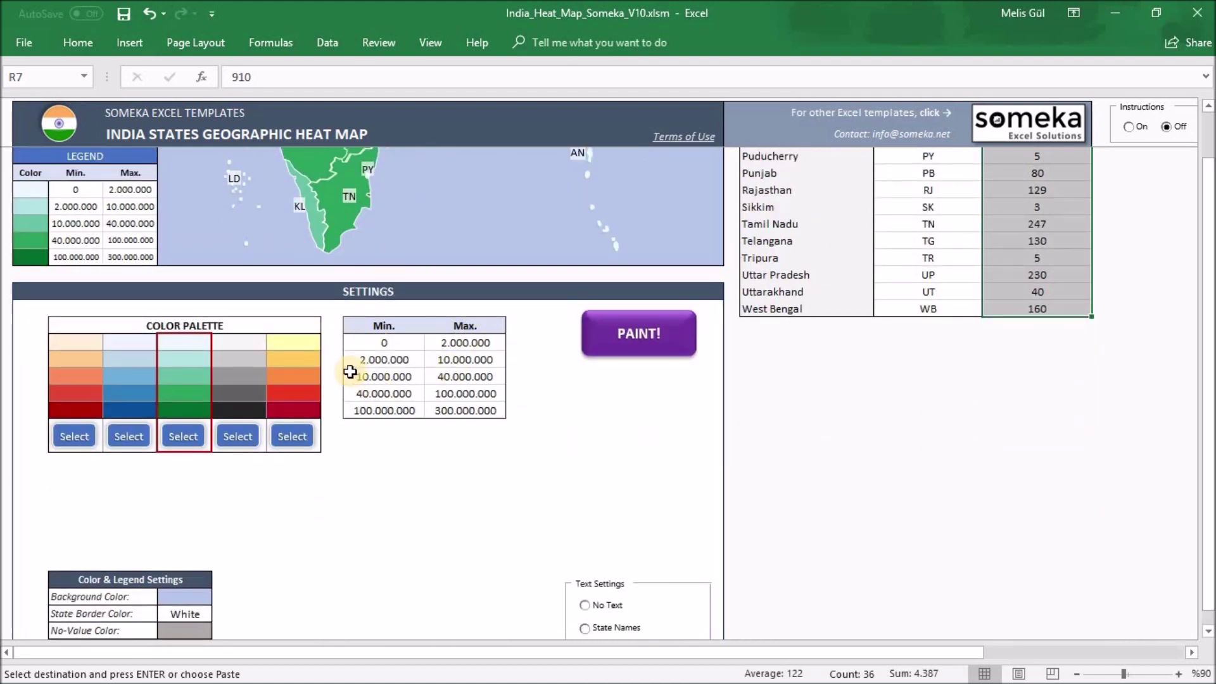
# Copy the G7:H11 bands into the template's Min/Max table as plain values.
pyautogui.hotkey('alt', 'Tab')
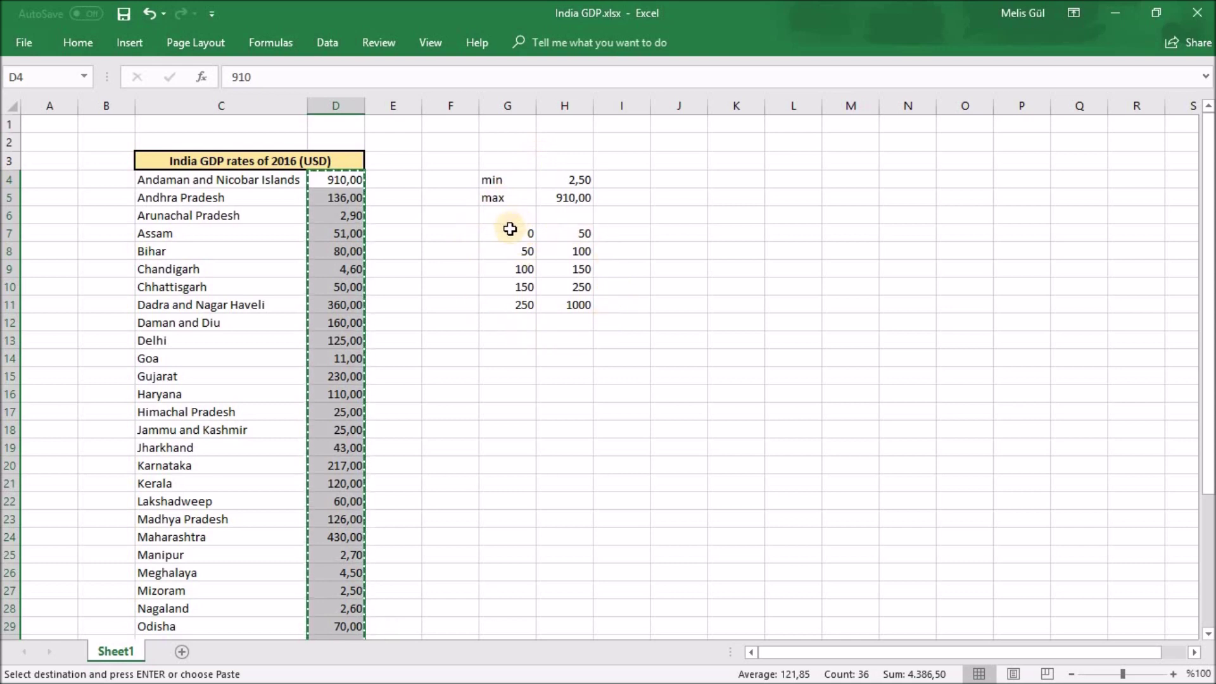
pyautogui.moveTo(510, 229); pyautogui.dragTo(567, 303)
pyautogui.hotkey('ctrl', 'c')
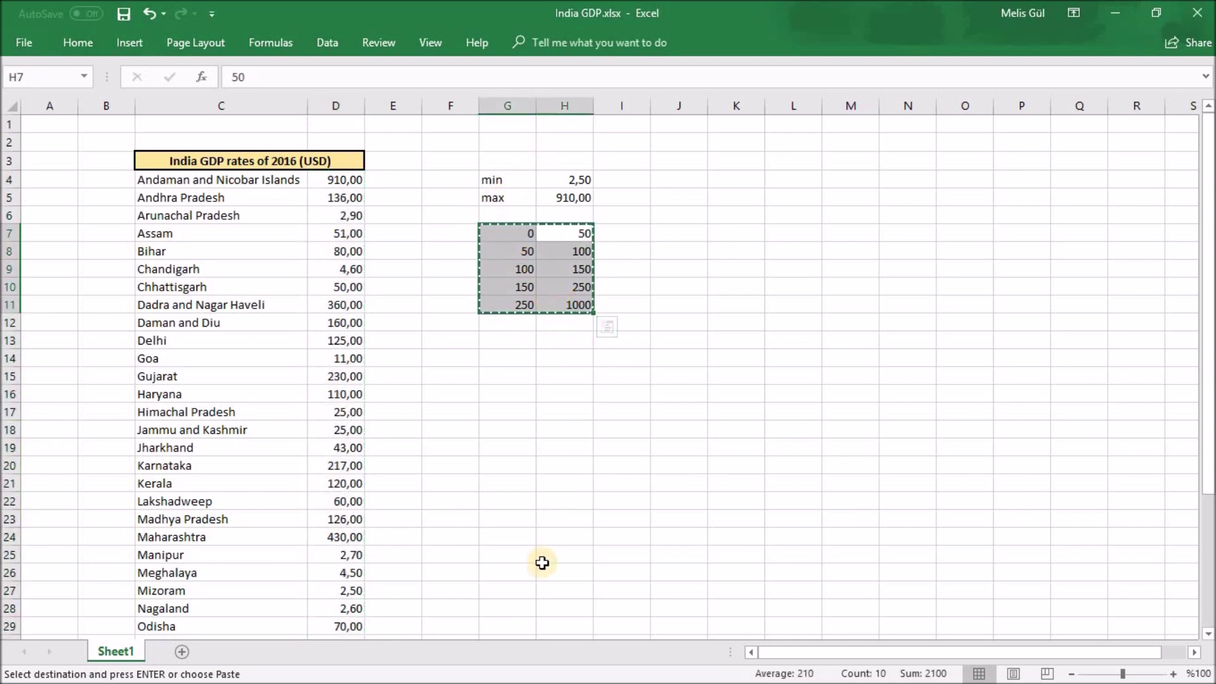
pyautogui.hotkey('alt', 'Tab')
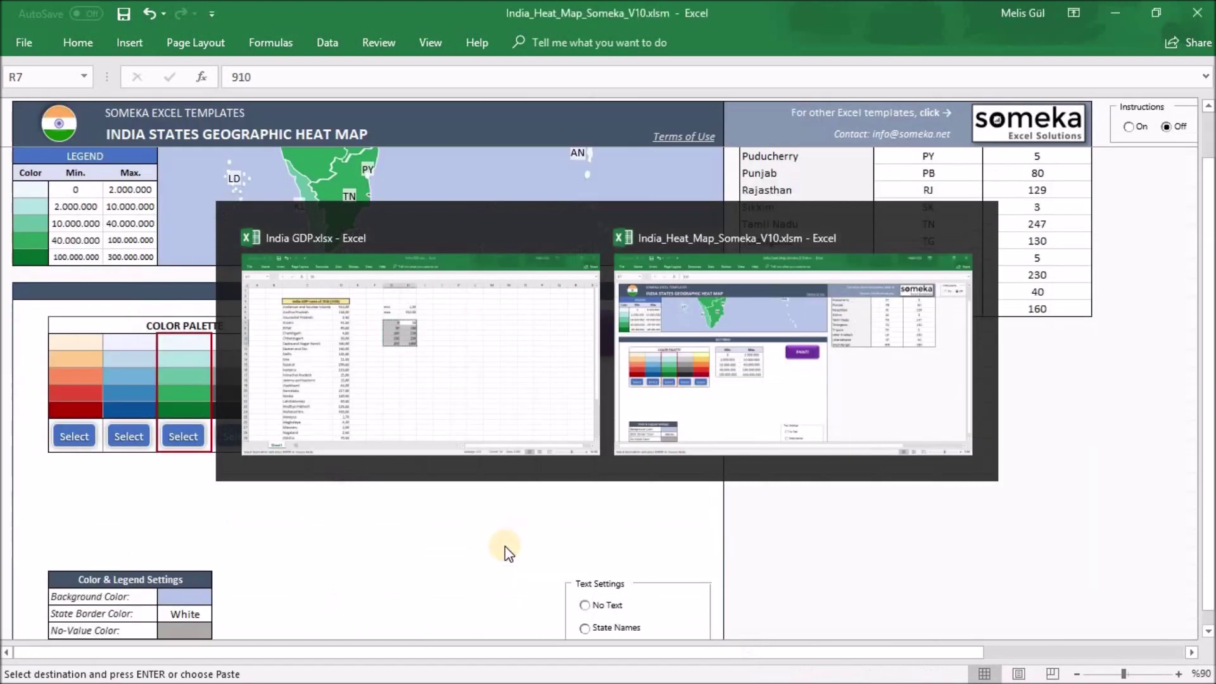
pyautogui.moveTo(388, 343); pyautogui.dragTo(467, 410)
pyautogui.hotkey('ctrl', 'v')
pyautogui.click(539, 432)
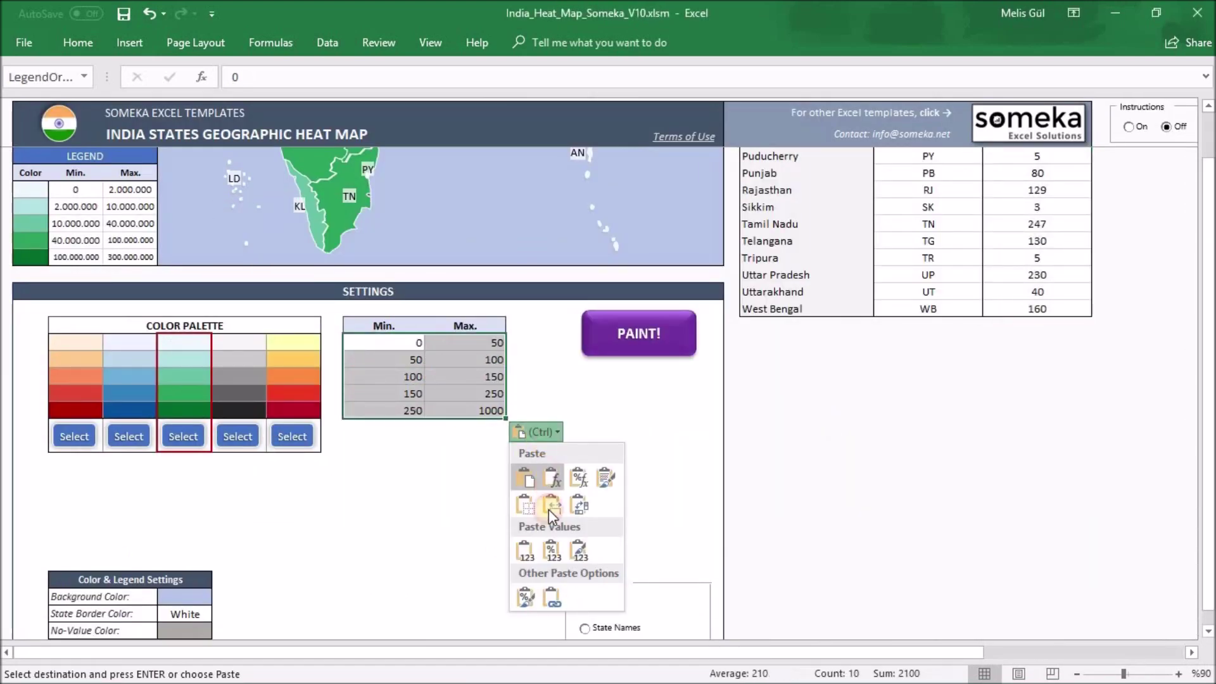
pyautogui.click(530, 545)
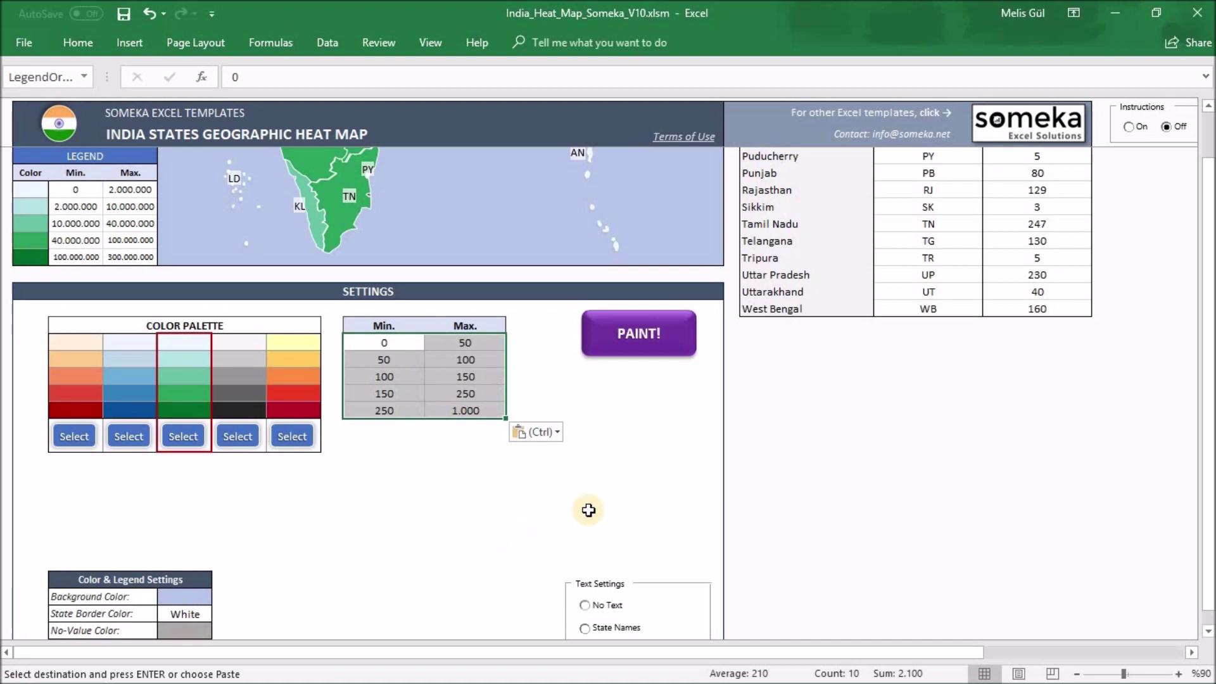
pyautogui.scroll(-1, 406, 554)
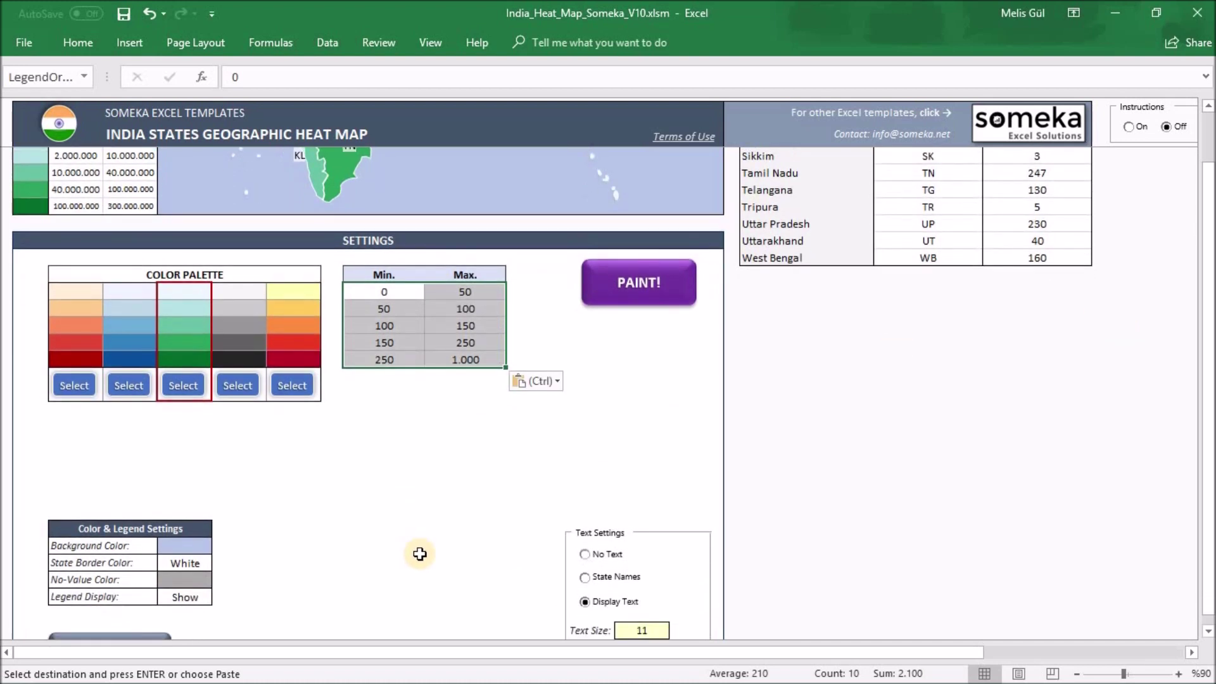
# Pick the red palette, set State Border Color to Black, and repaint the map.
pyautogui.click(74, 385)
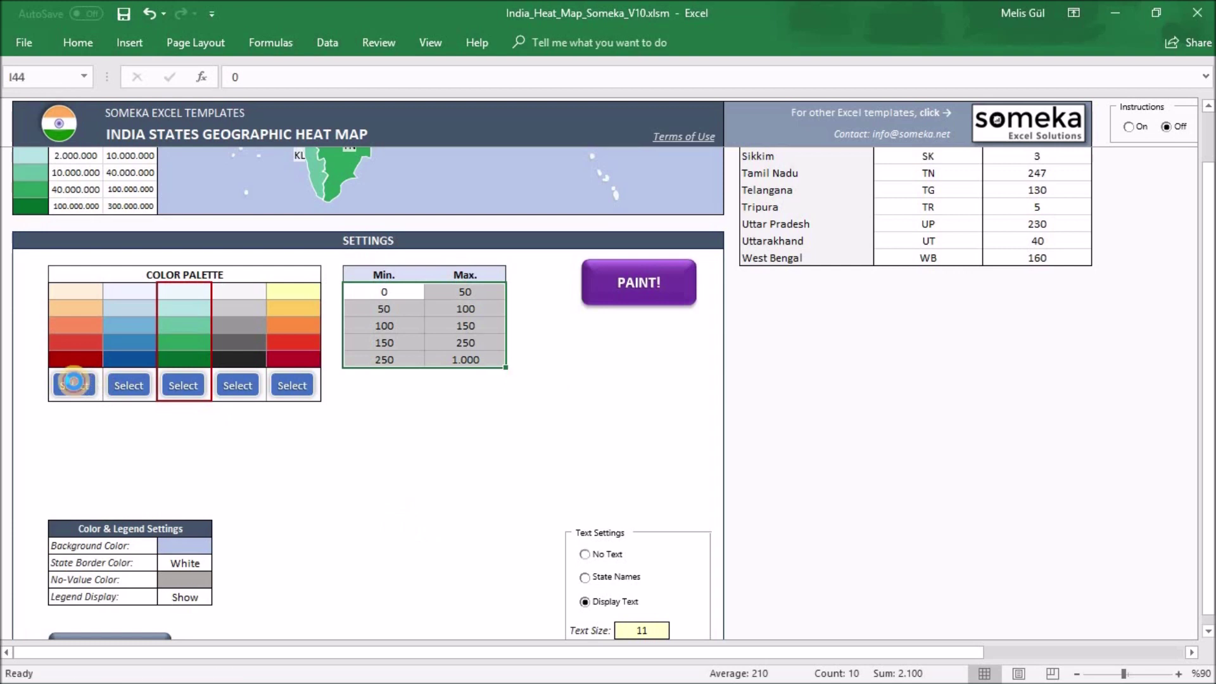
pyautogui.click(189, 563)
pyautogui.click(219, 562)
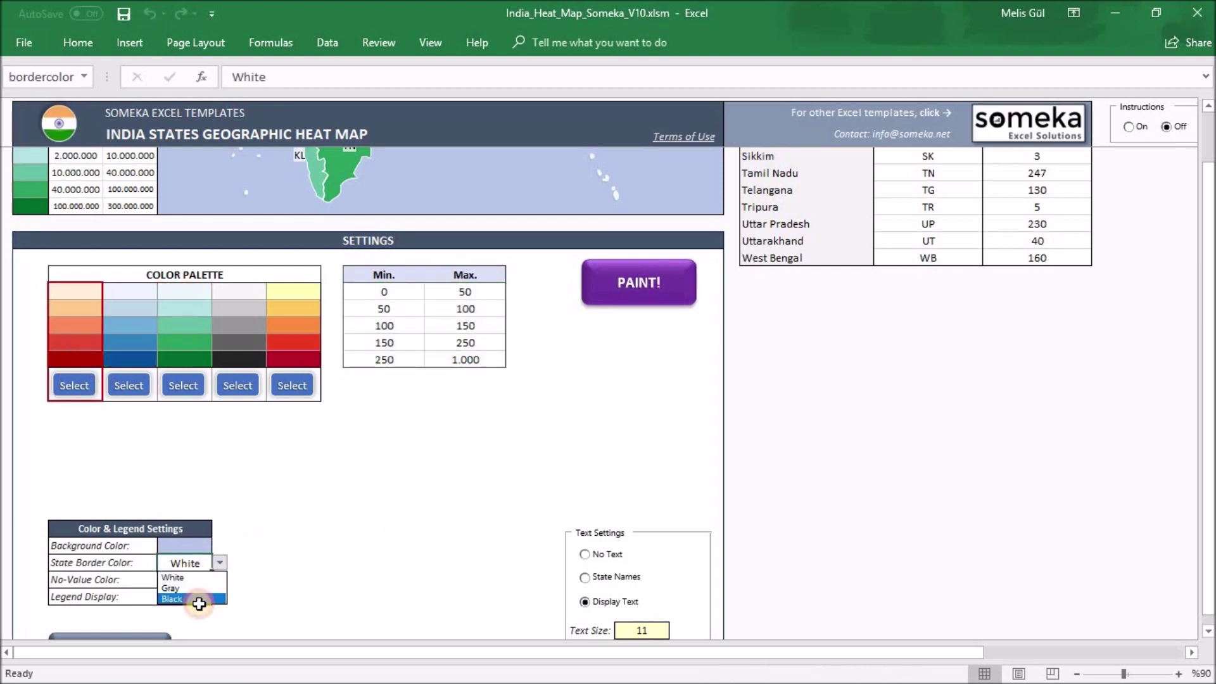
pyautogui.click(187, 583)
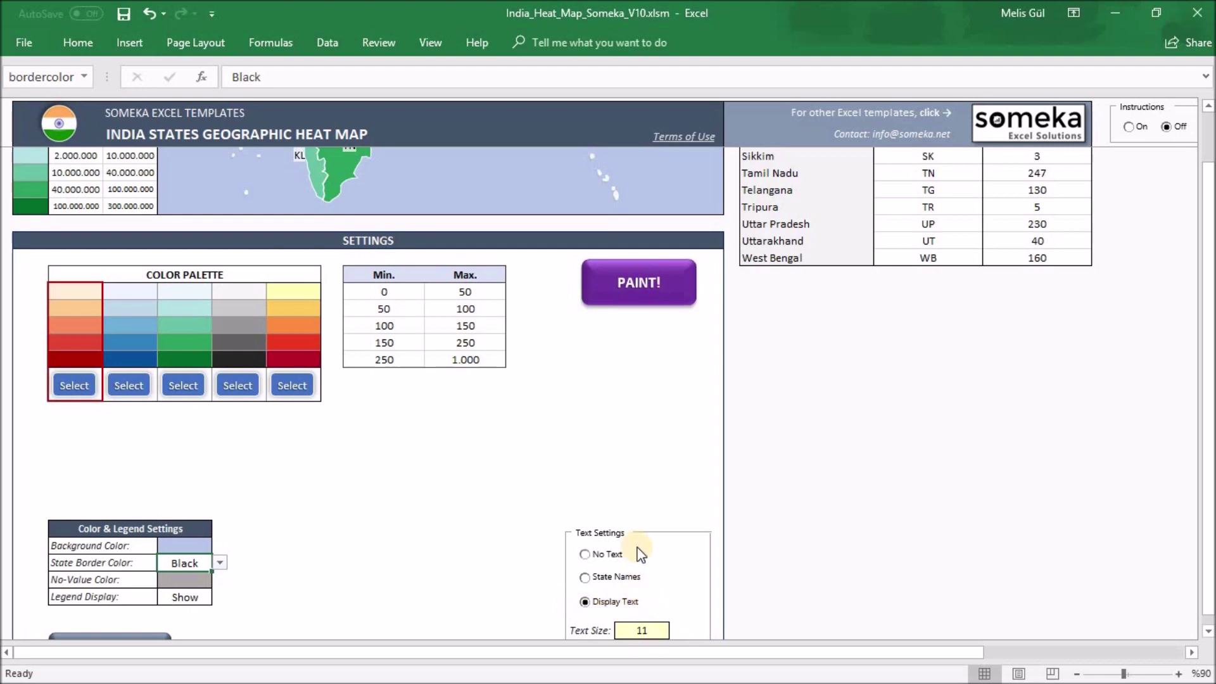
pyautogui.click(618, 291)
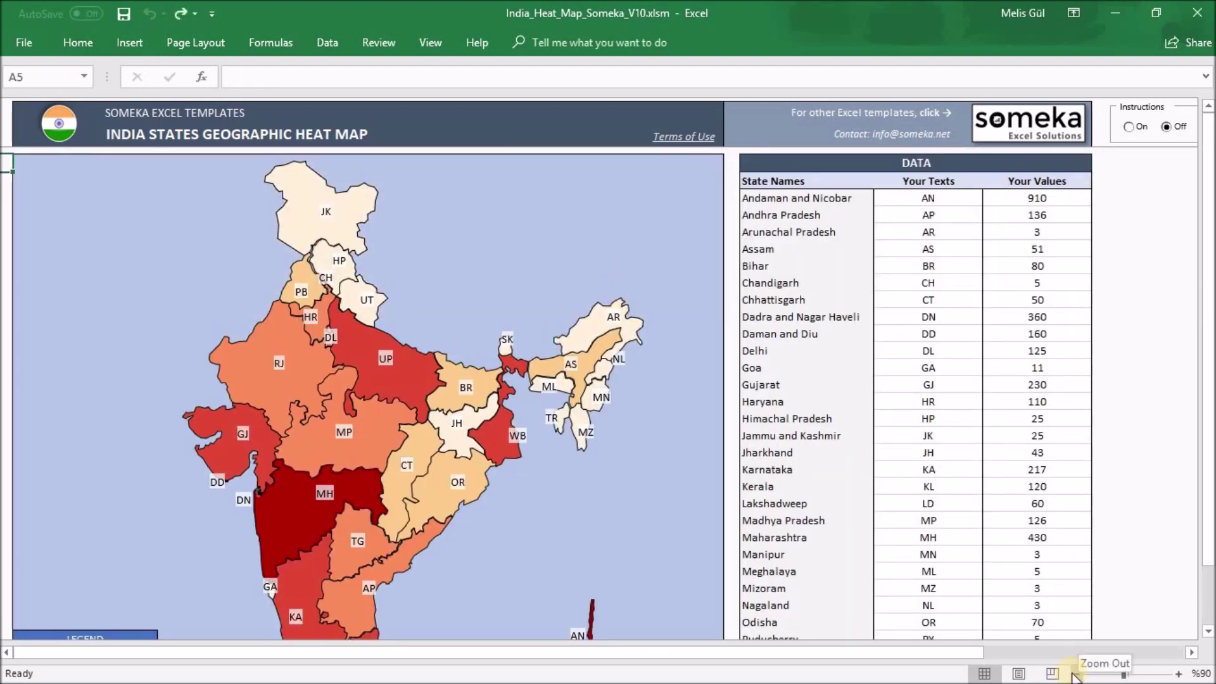
pyautogui.click(1076, 674)
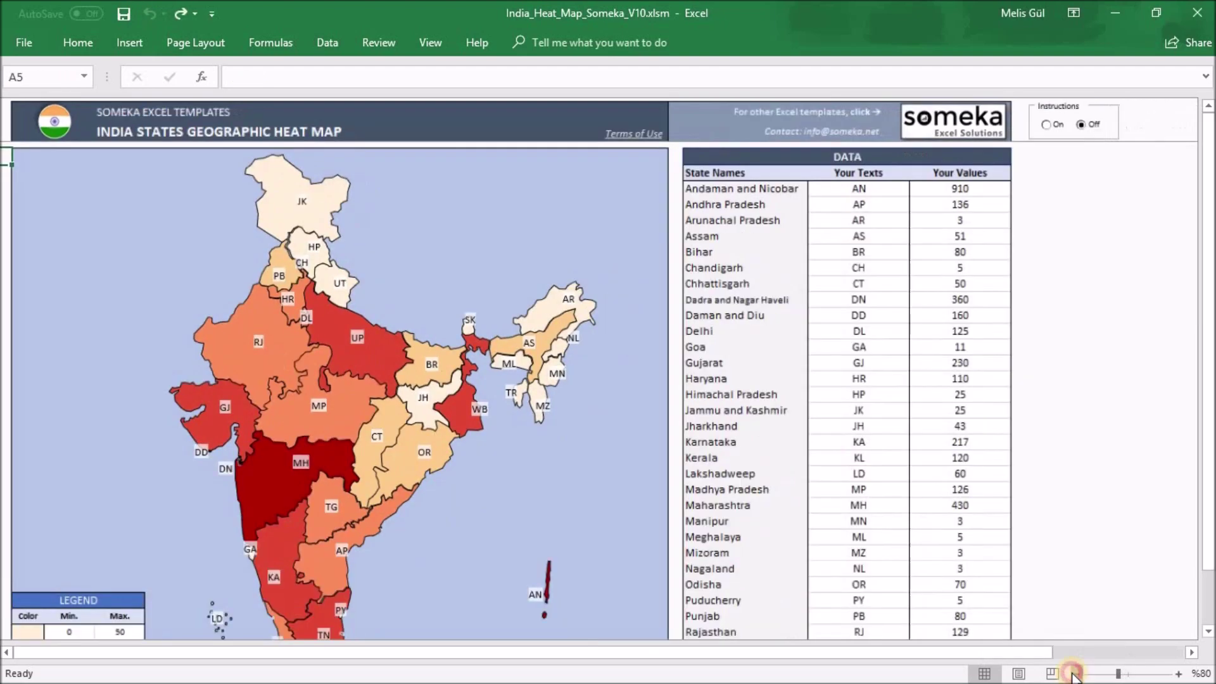
# Zoom out to 70% and export the map as India_Heat_Map_Someka_V10.pdf.
pyautogui.click(1077, 674)
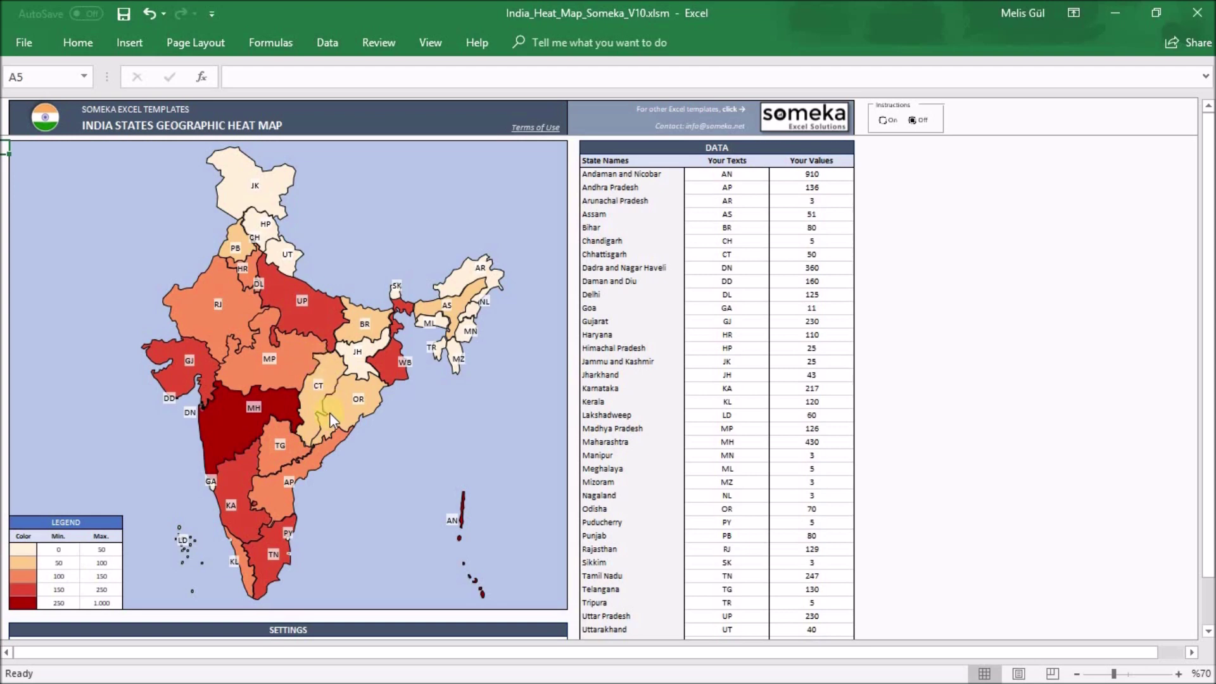
pyautogui.scroll(-6, 329, 412)
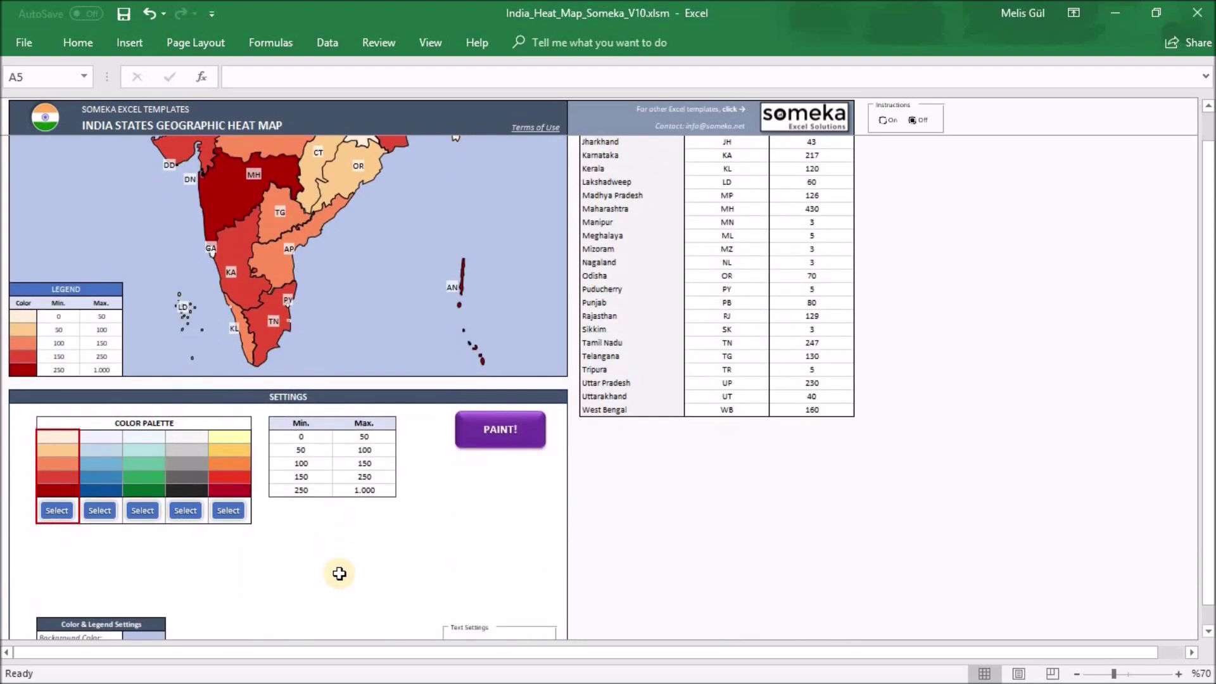
pyautogui.scroll(-6, 339, 574)
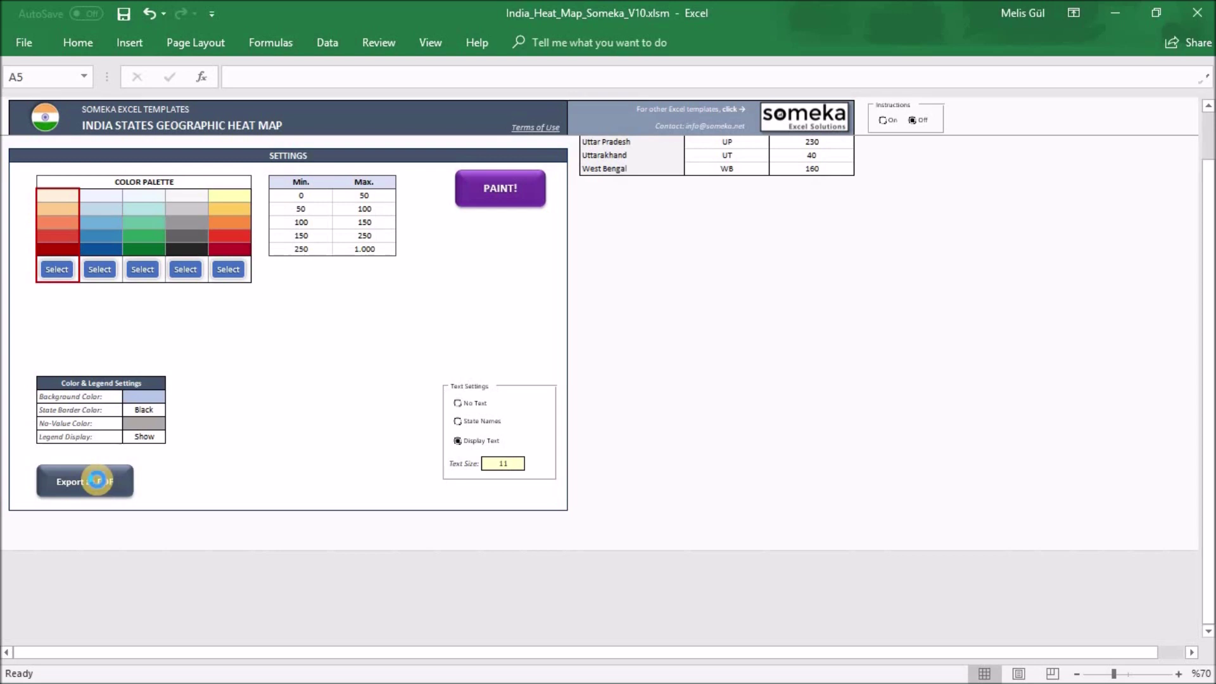
pyautogui.click(98, 481)
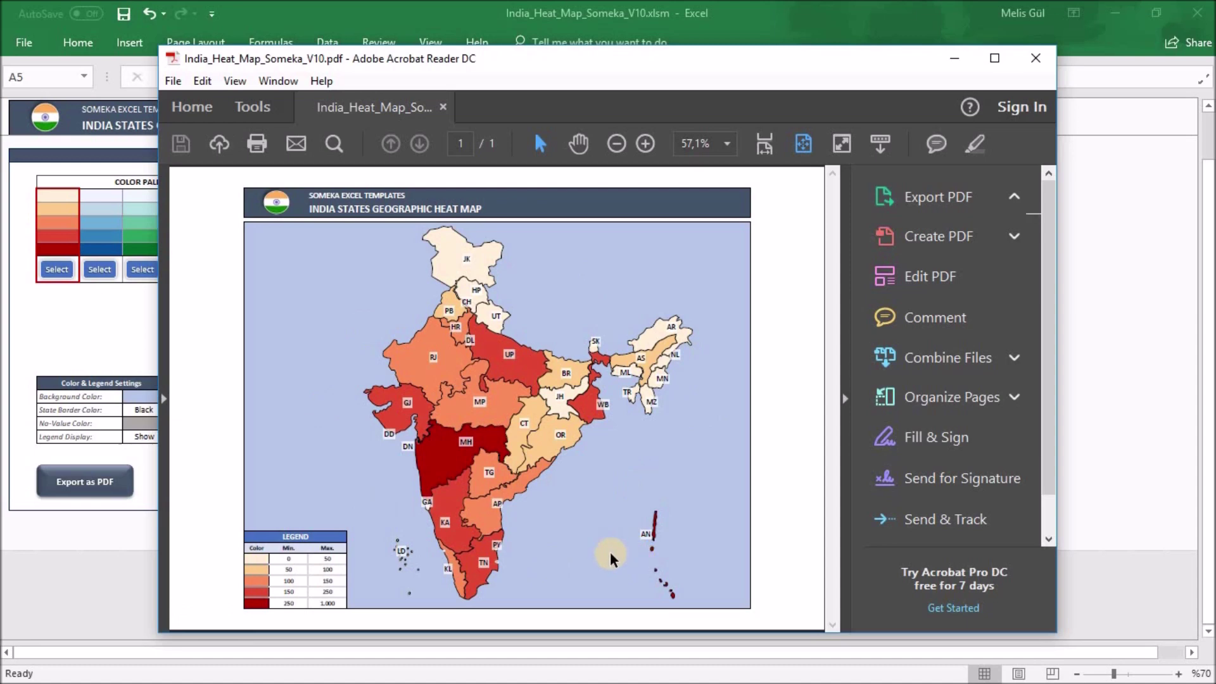
# Close the India_Heat_Map_Someka_V10.pdf window in Acrobat Reader after reviewing it.
pyautogui.click(1035, 57)
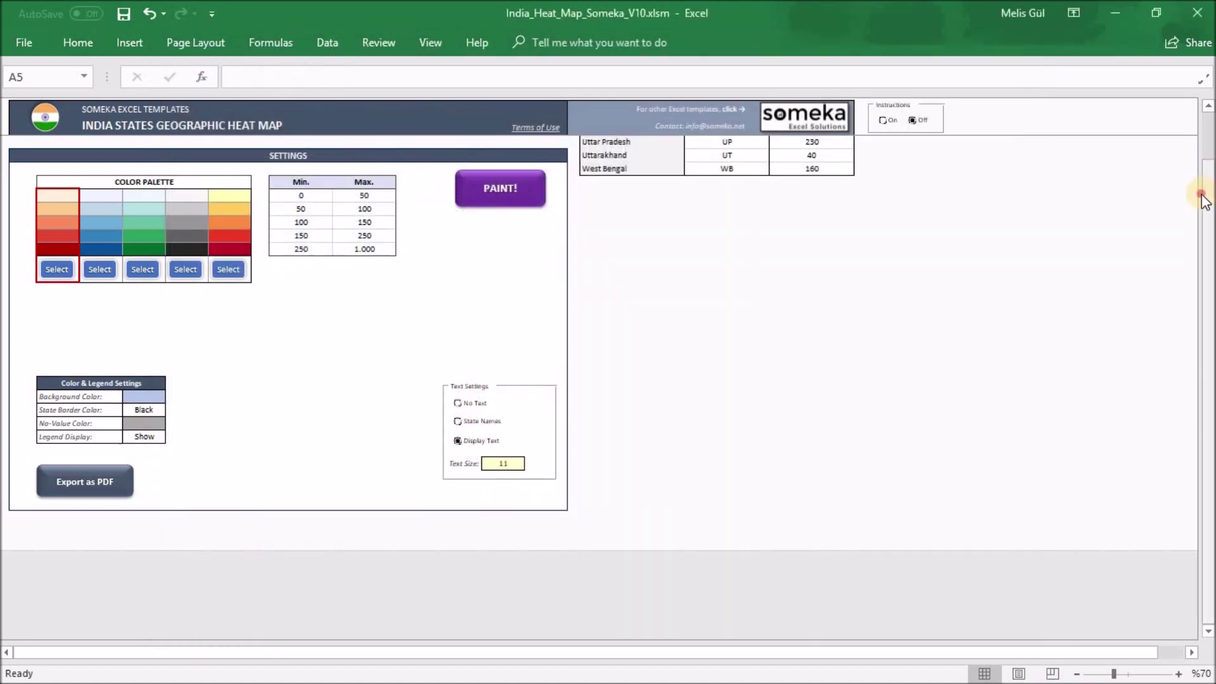
# Unprotect the heat map sheet via Review > Unprotect Sheet, entering its password.
pyautogui.moveTo(1203, 199); pyautogui.dragTo(1202, 108)
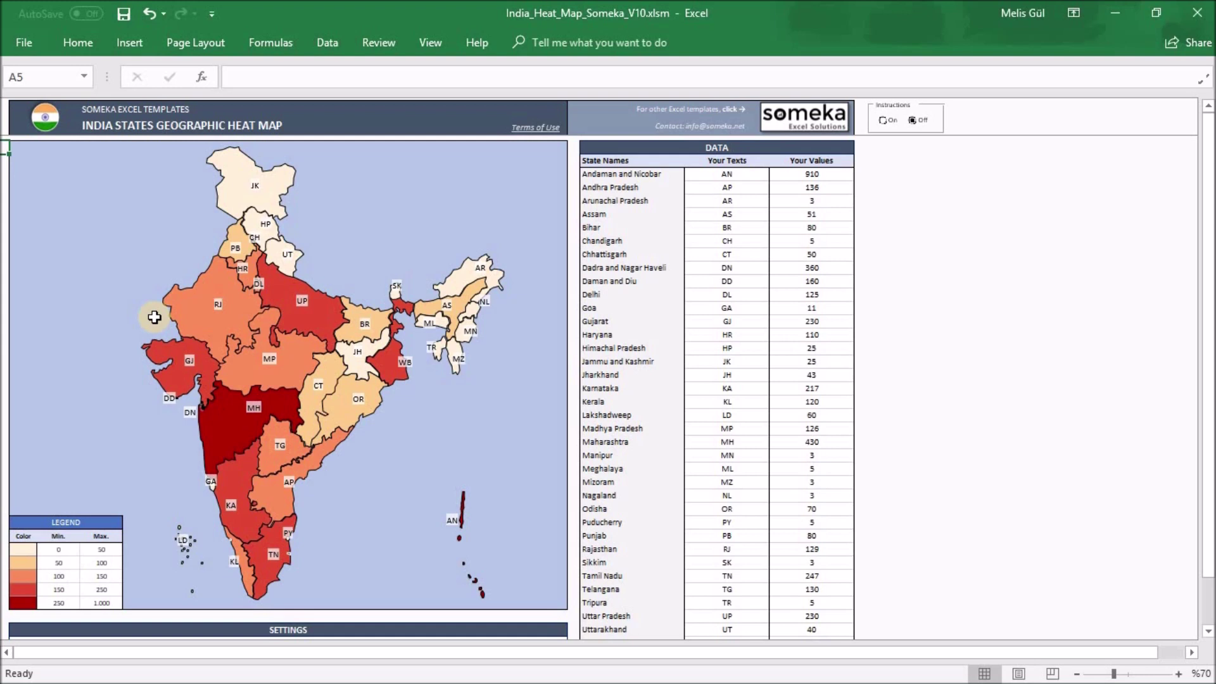
pyautogui.click(376, 43)
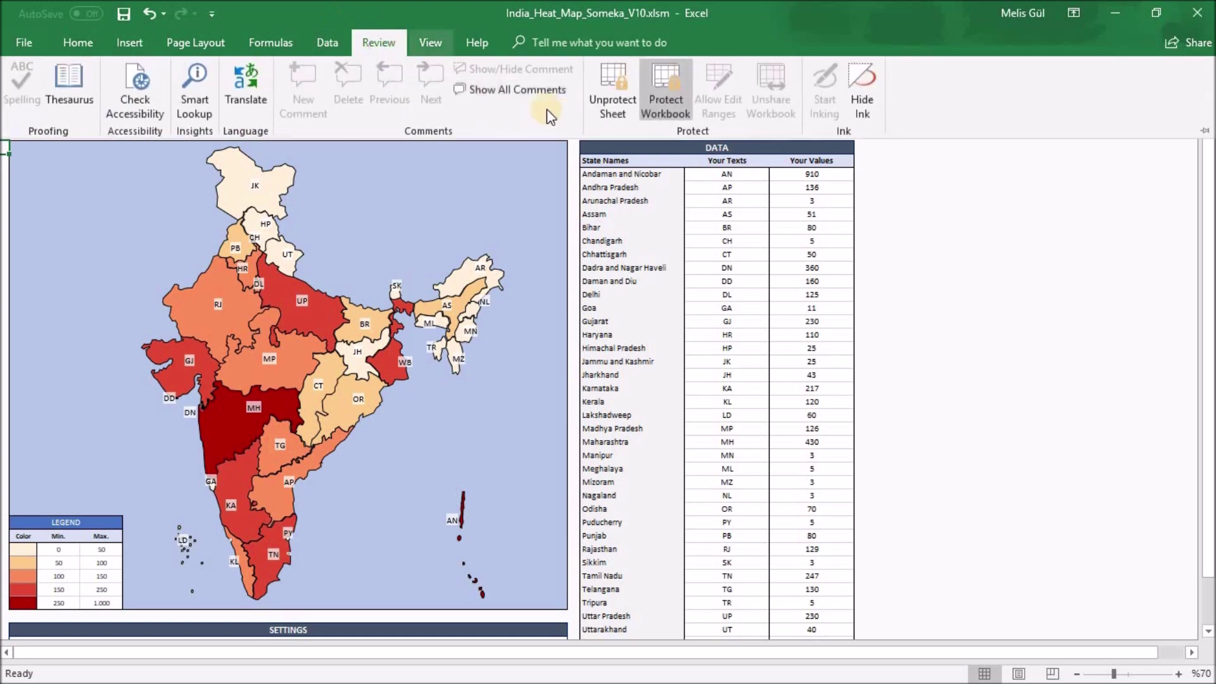
pyautogui.click(627, 89)
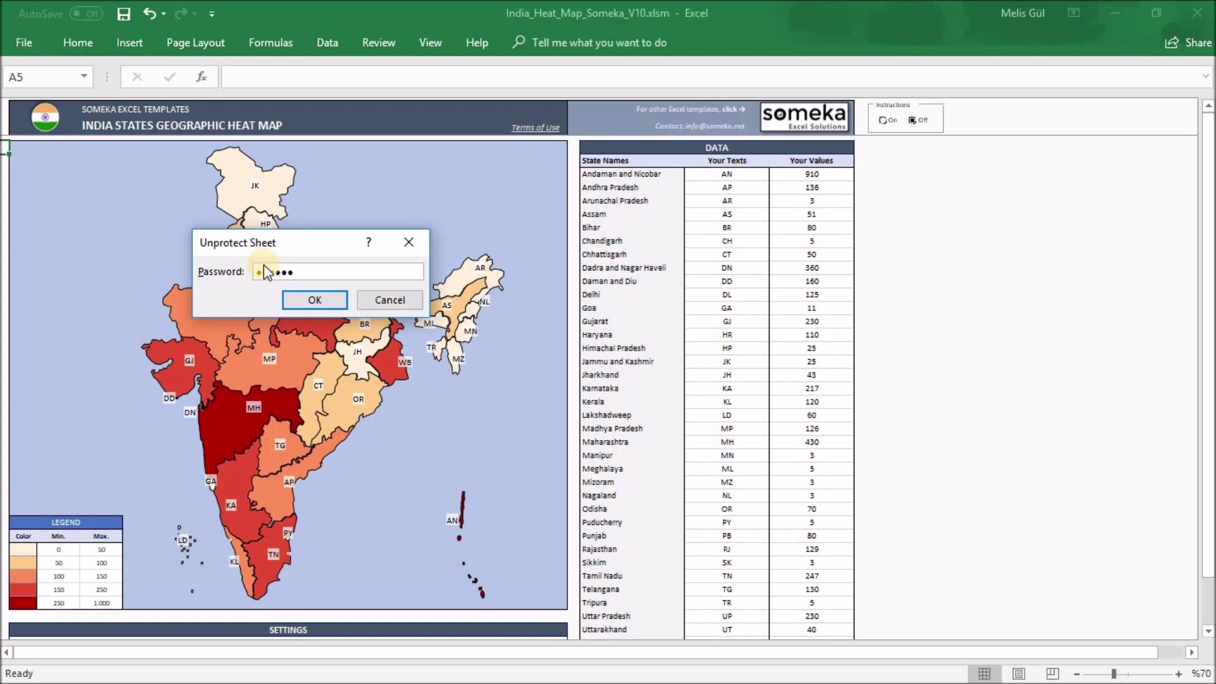
pyautogui.press('Return')
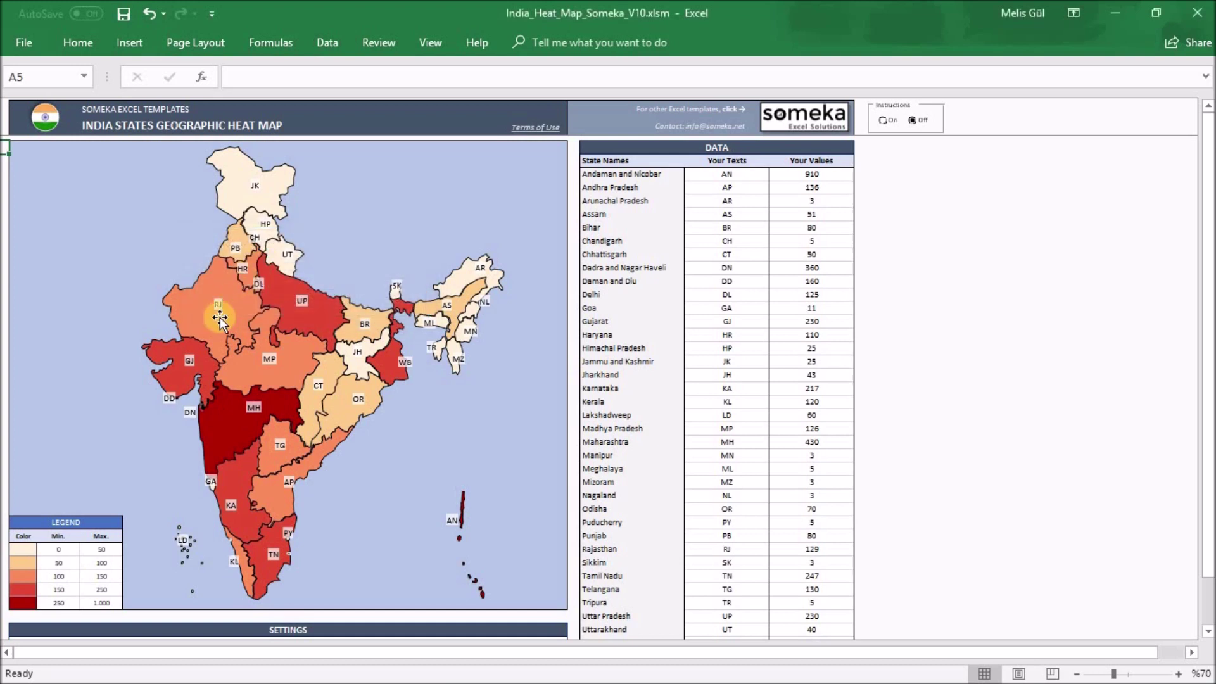
# Drag the Rajasthan shape to the upper left and give it a Light Blue shape fill.
pyautogui.moveTo(268, 326)
pyautogui.mouseDown()
pyautogui.moveTo(166, 276)
pyautogui.moveTo(174, 323)
pyautogui.moveTo(227, 378)
pyautogui.moveTo(147, 306)
pyautogui.mouseUp()
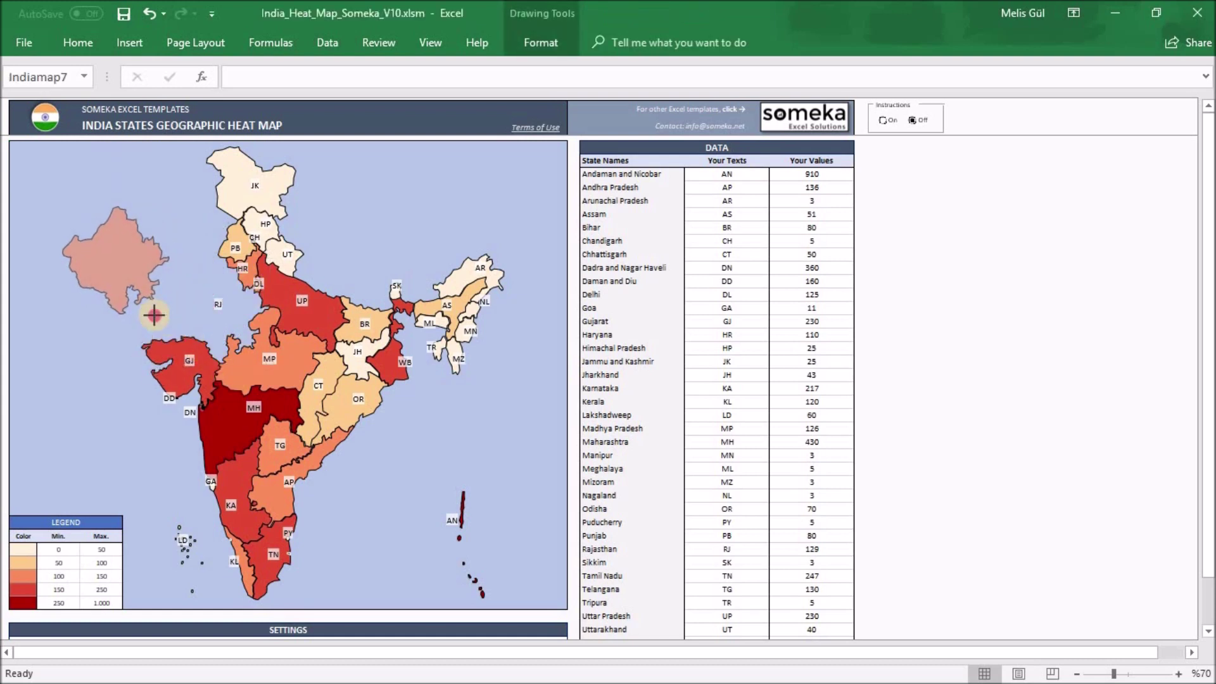
pyautogui.click(91, 45)
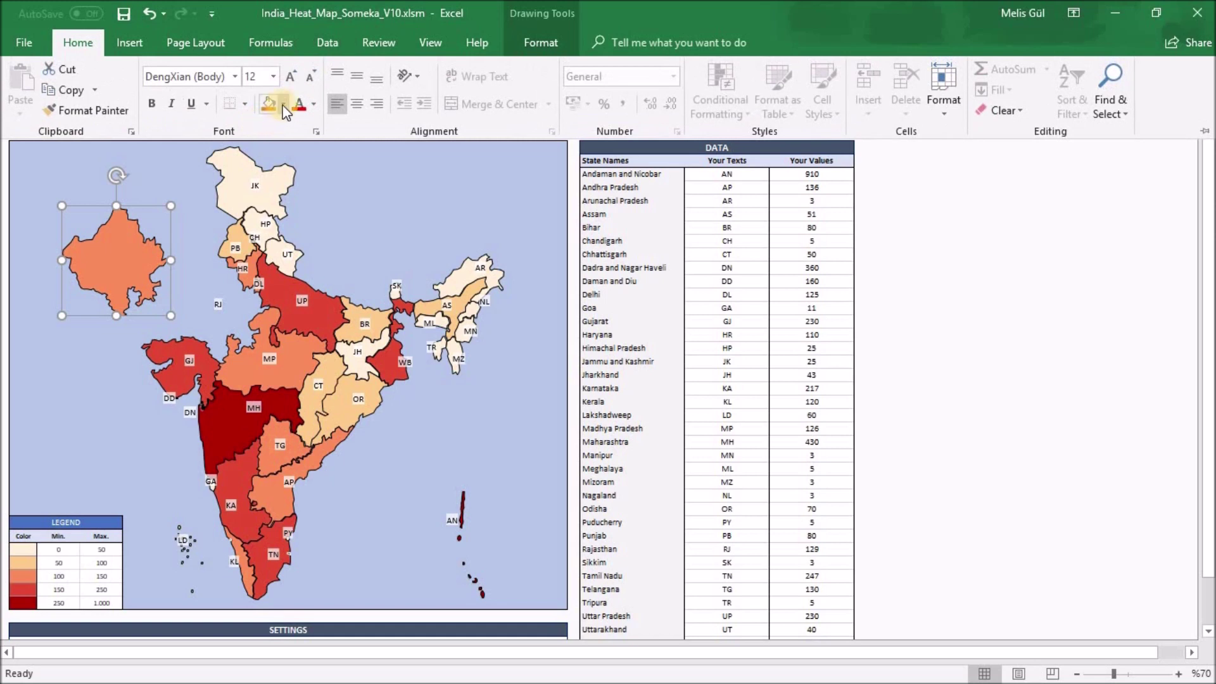
pyautogui.click(283, 102)
pyautogui.click(355, 265)
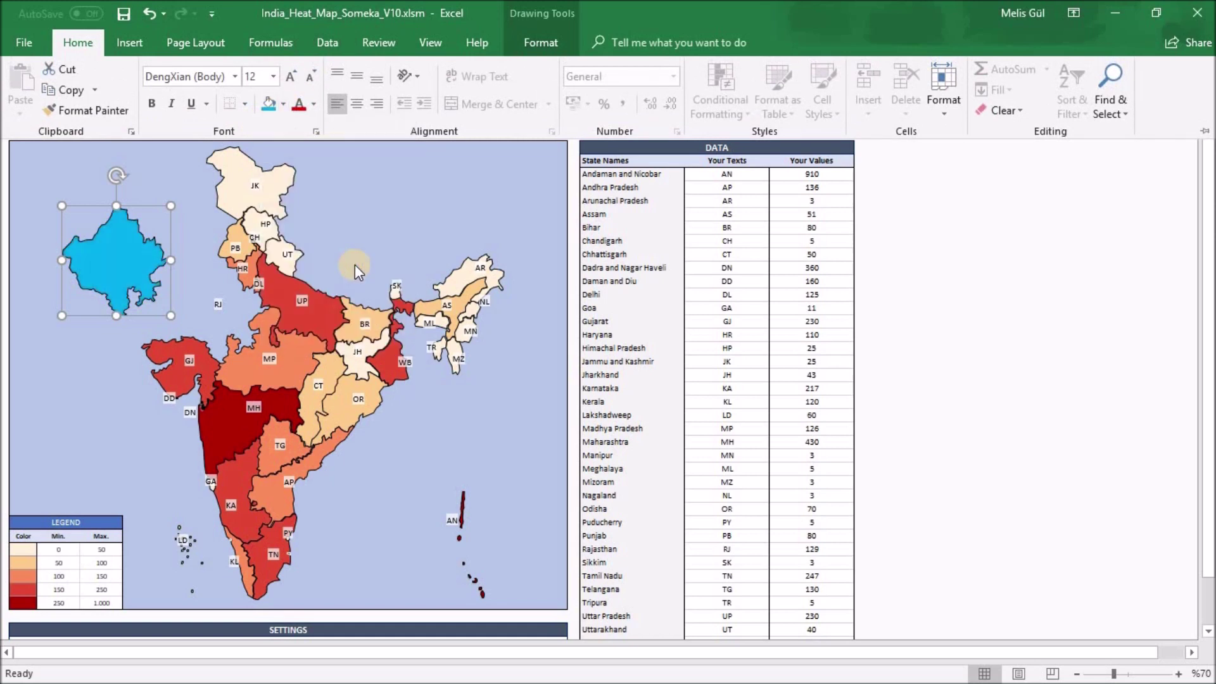